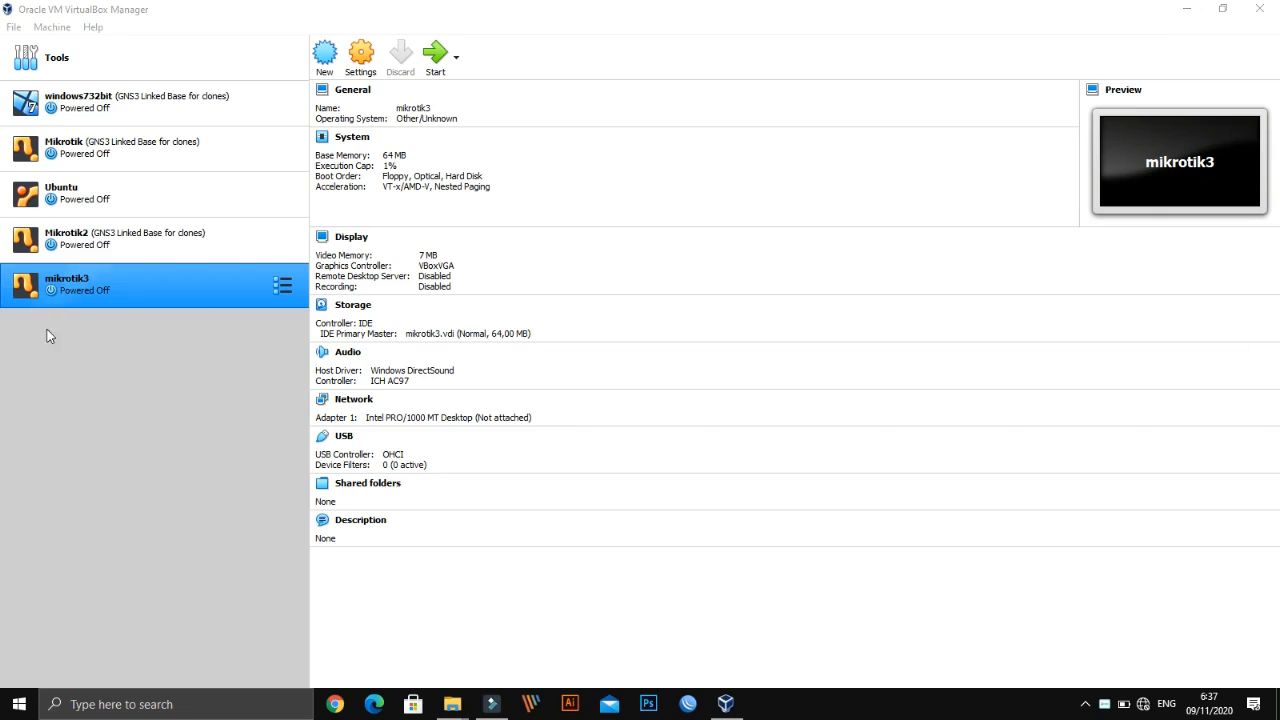
Start a new machine named Ubuntu Server 12.04 (Linux, Ubuntu 64-bit), then switch to the step-by-step wizard
{"action": "left_click", "coordinate": [146, 401]}
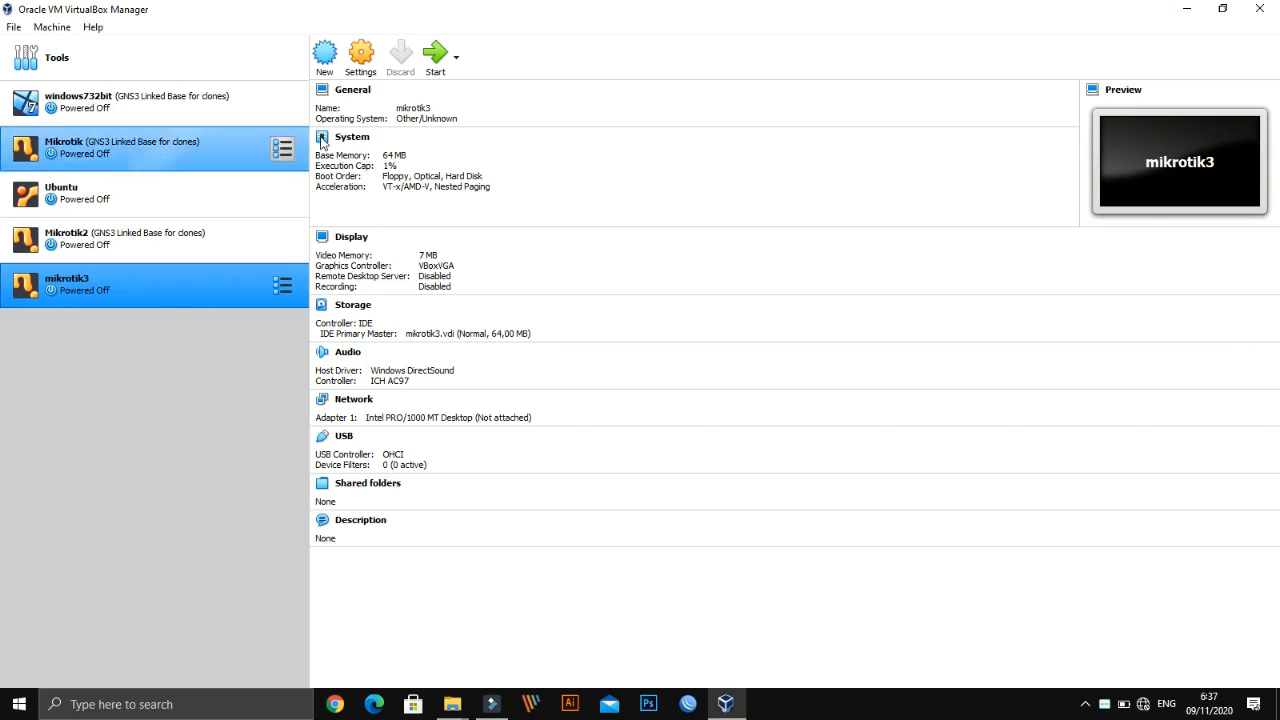
{"action": "left_click", "coordinate": [320, 50]}
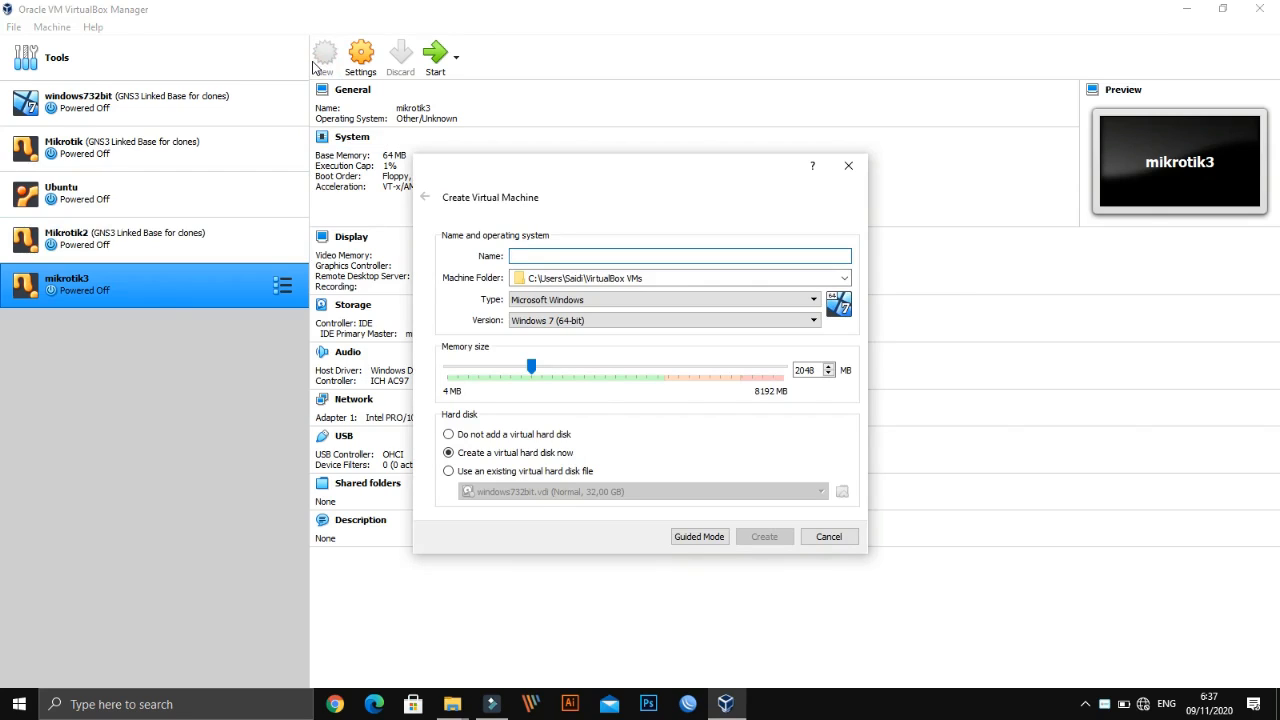
{"action": "type", "text": "Unu"}
{"action": "key", "text": "BackSpace"}
{"action": "key", "text": "BackSpace"}
{"action": "type", "text": "buntu Server 12.04"}
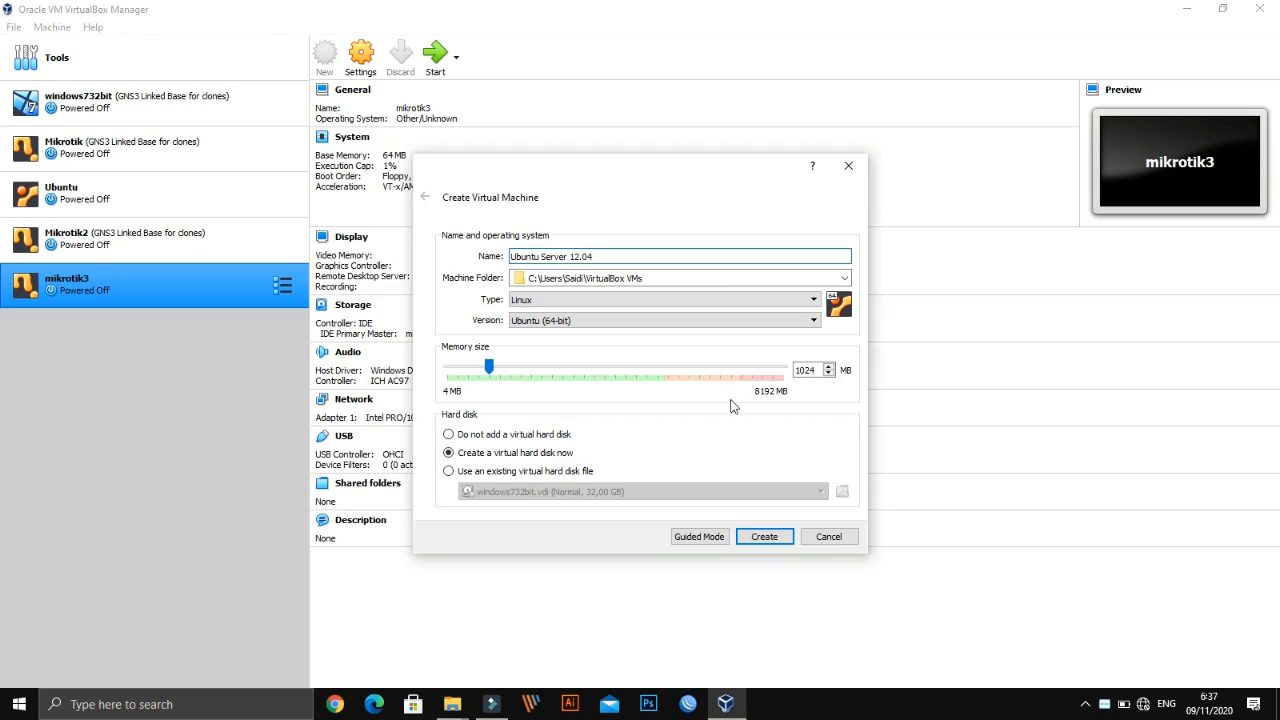
{"action": "left_click", "coordinate": [664, 277]}
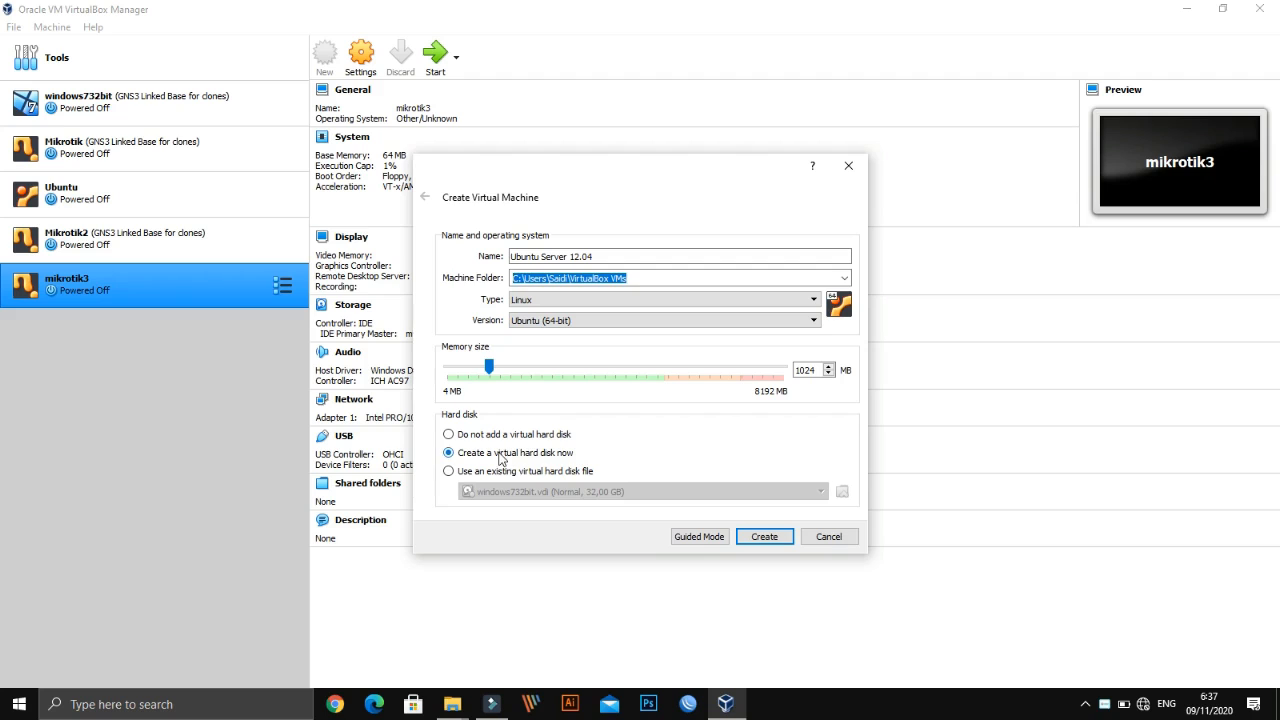
{"action": "left_click", "coordinate": [702, 541]}
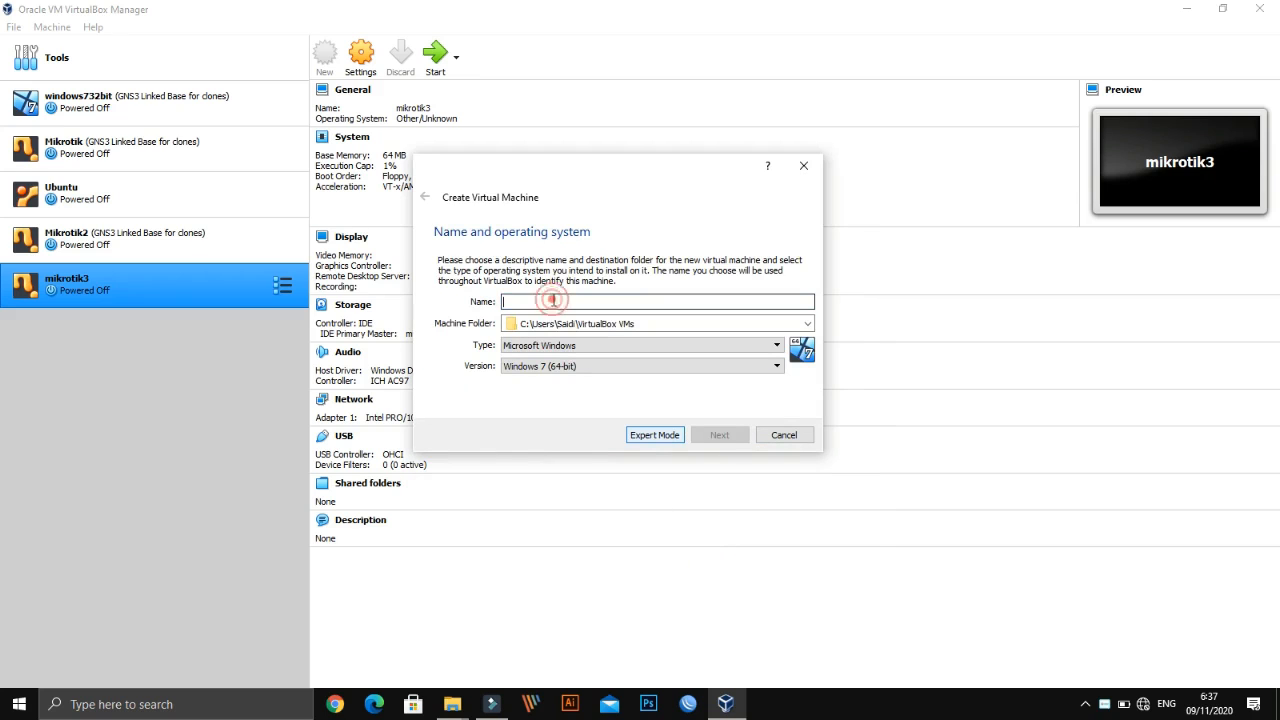
Enter 'Ub' as the name, pick Ubuntu (32-bit) as the version, then return to the single-page wizard
{"action": "type", "text": "Ubuntu Server 12.04"}
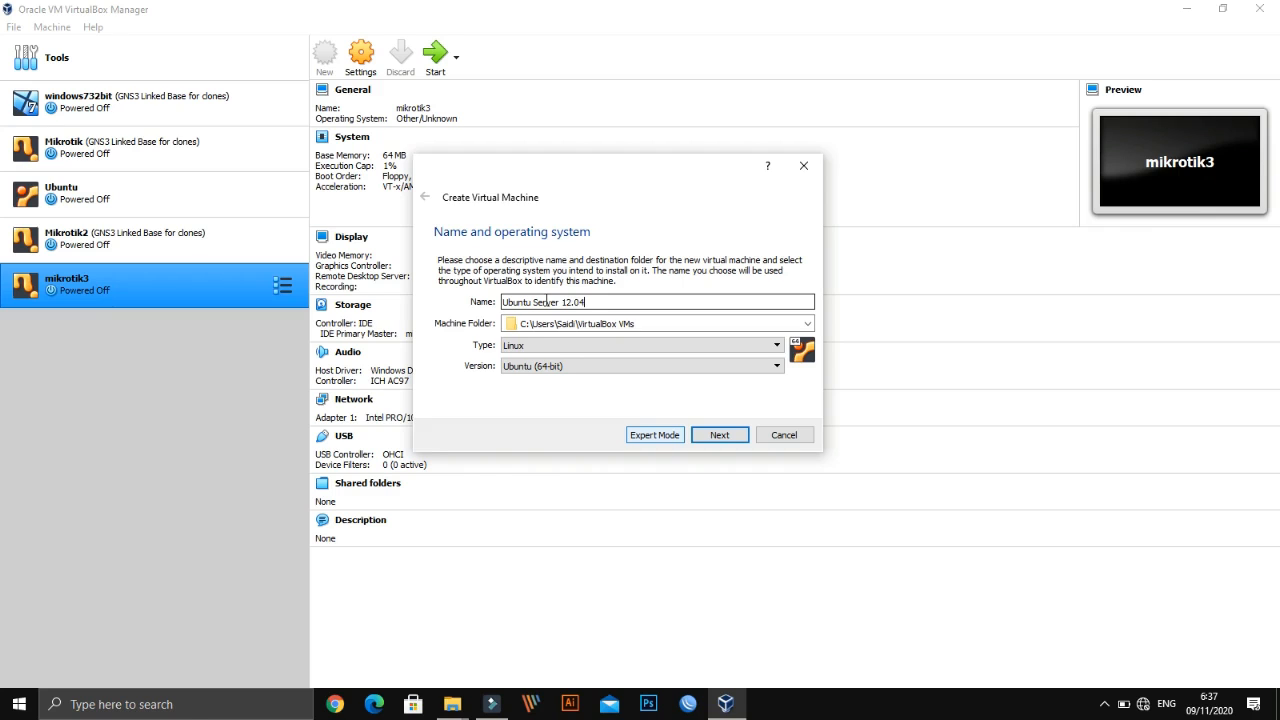
{"action": "left_click", "coordinate": [535, 366]}
{"action": "left_click", "coordinate": [540, 464]}
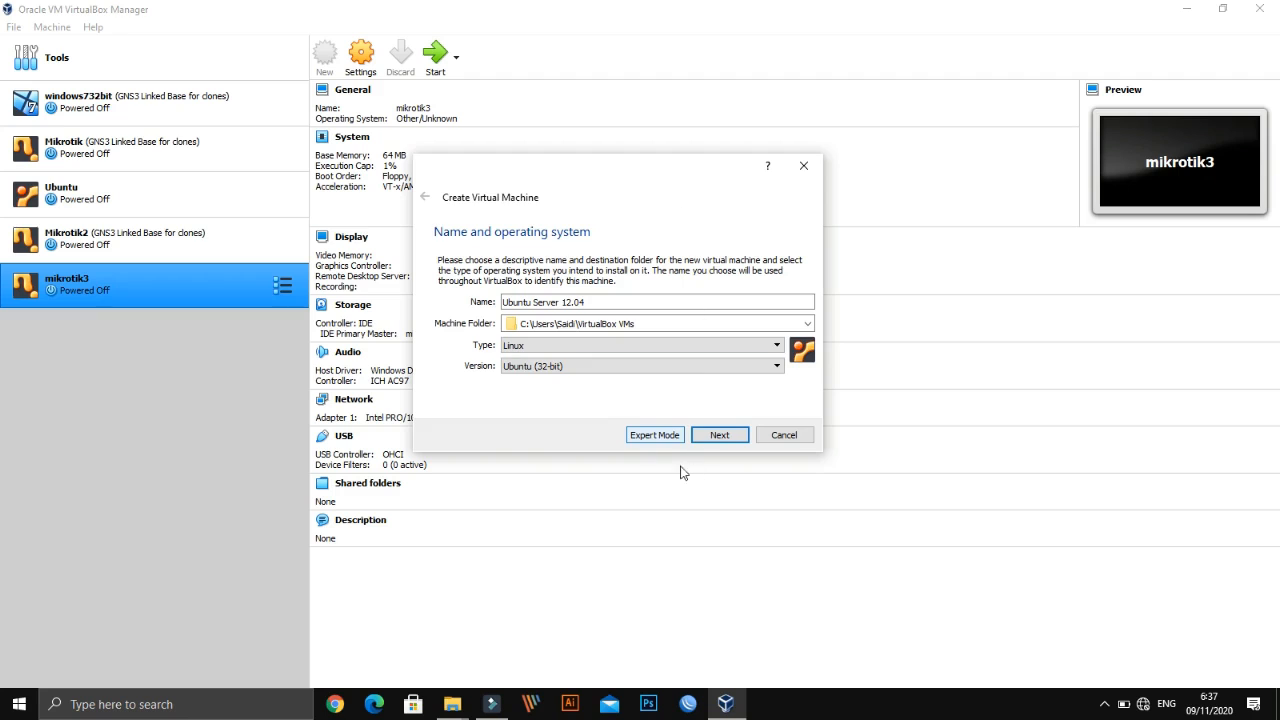
{"action": "left_click", "coordinate": [652, 437]}
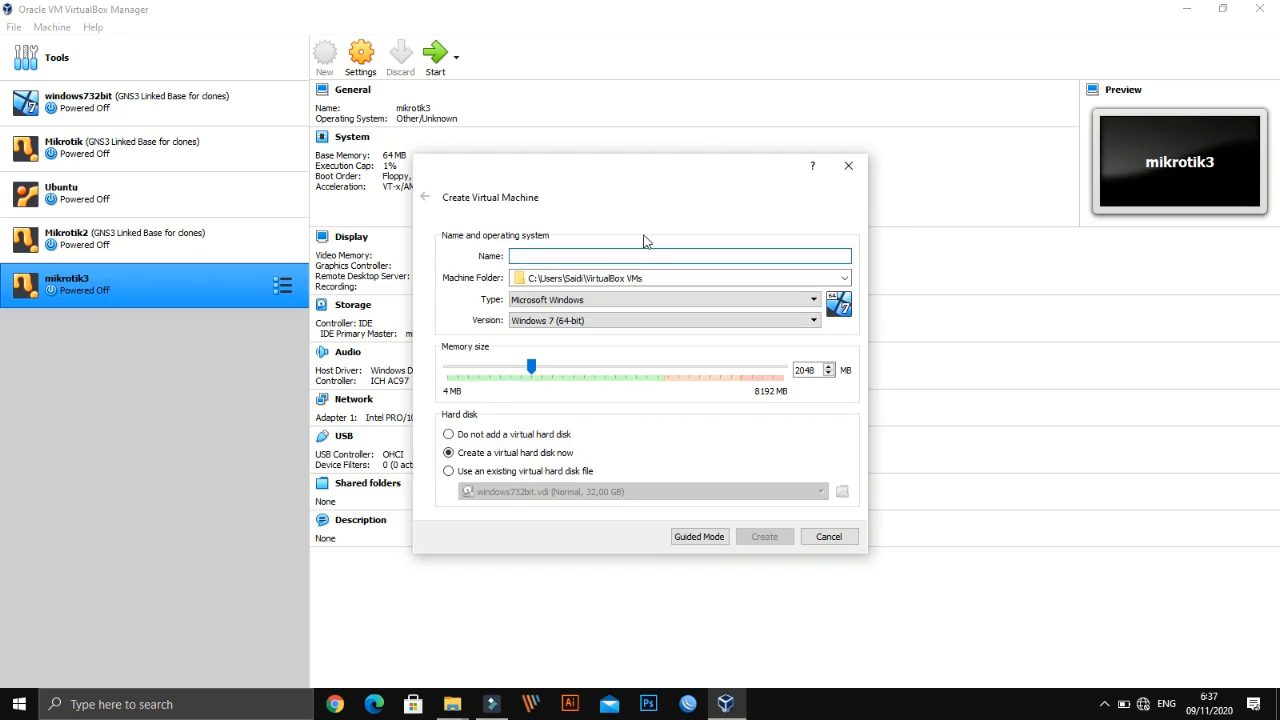
Name the machine Ubuntu Server 12.04, choose Ubuntu (32-bit), keep 1024 MB memory, and create it
{"action": "left_click", "coordinate": [598, 257]}
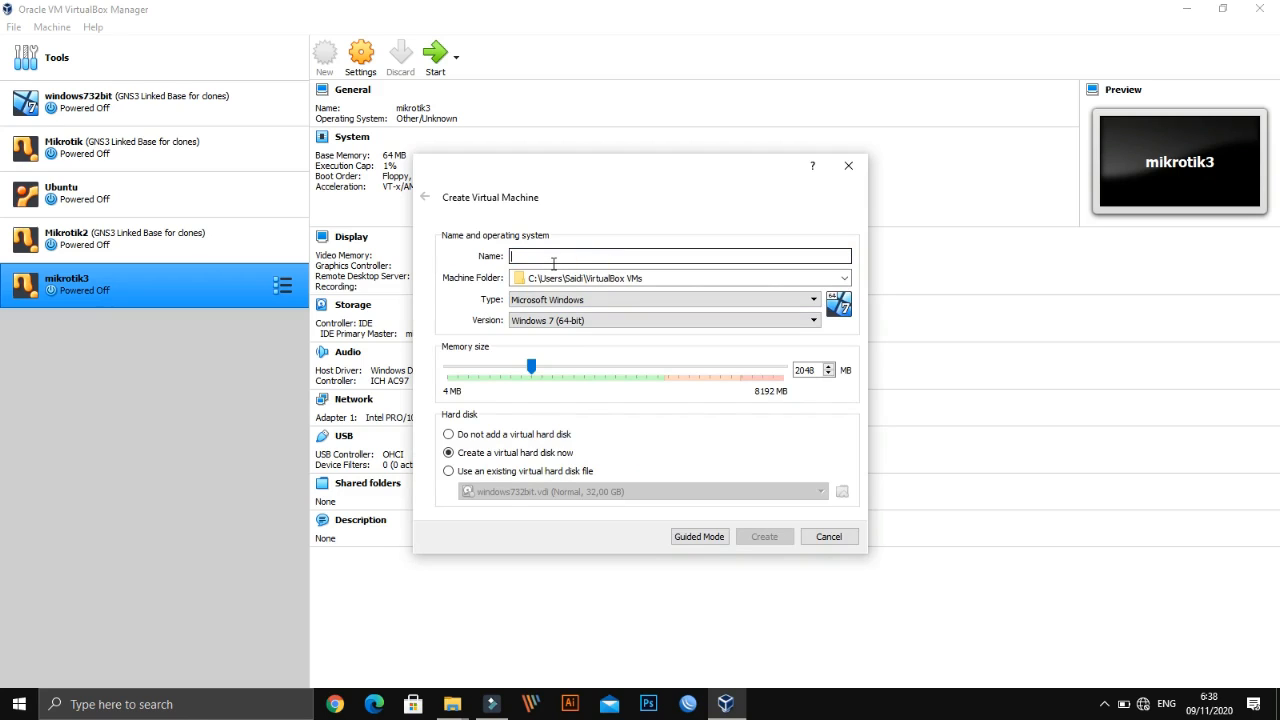
{"action": "type", "text": "Ubuntu"}
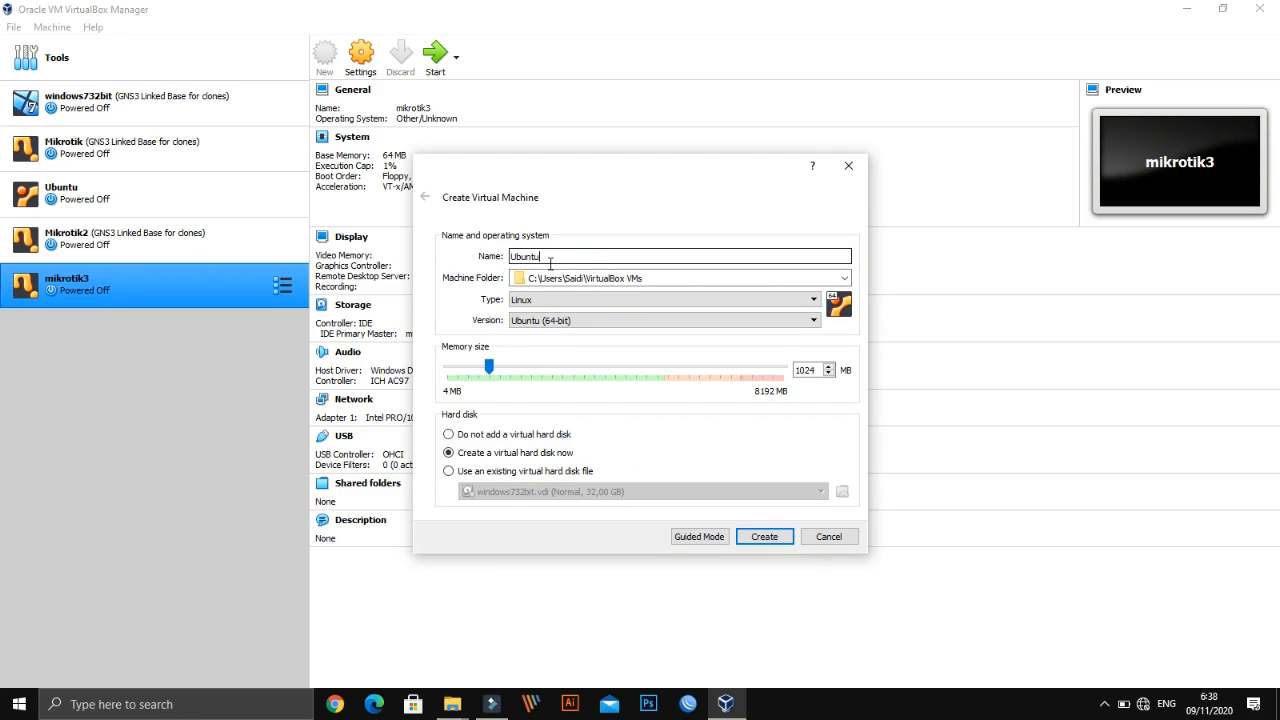
{"action": "type", "text": " Server 12.04"}
{"action": "left_click", "coordinate": [766, 320]}
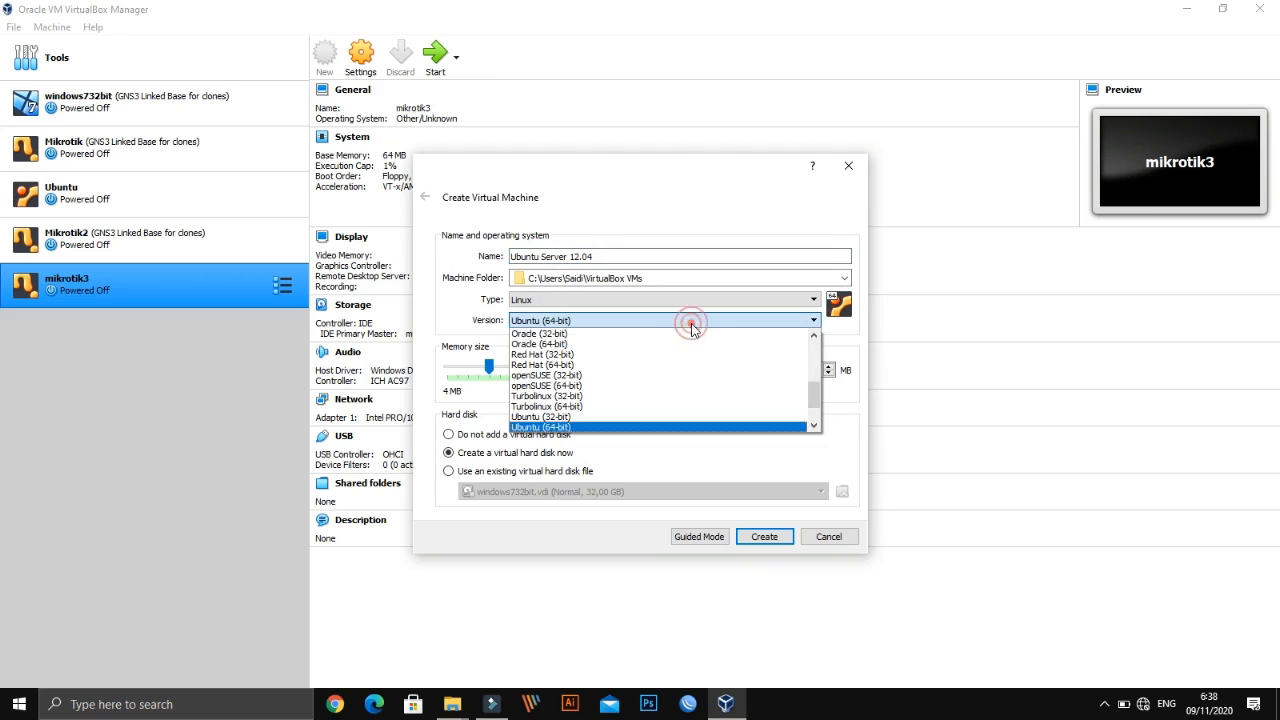
{"action": "left_click", "coordinate": [629, 416]}
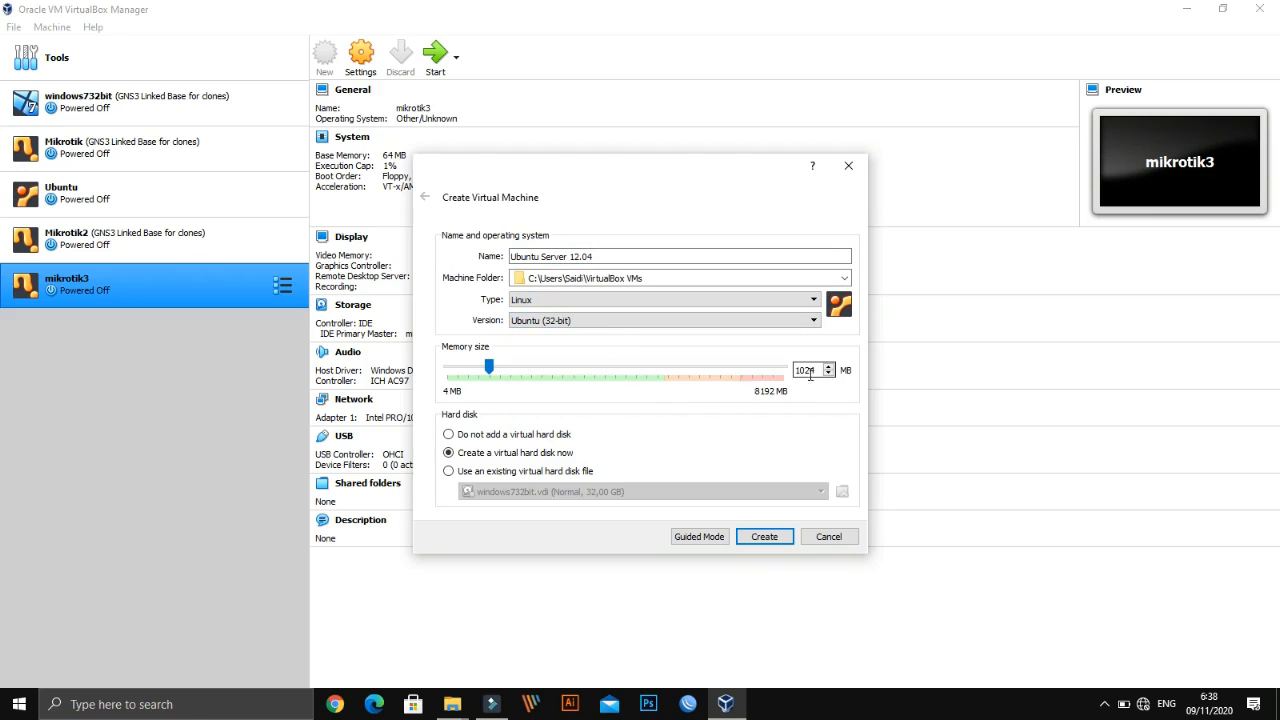
{"action": "left_click", "coordinate": [765, 537]}
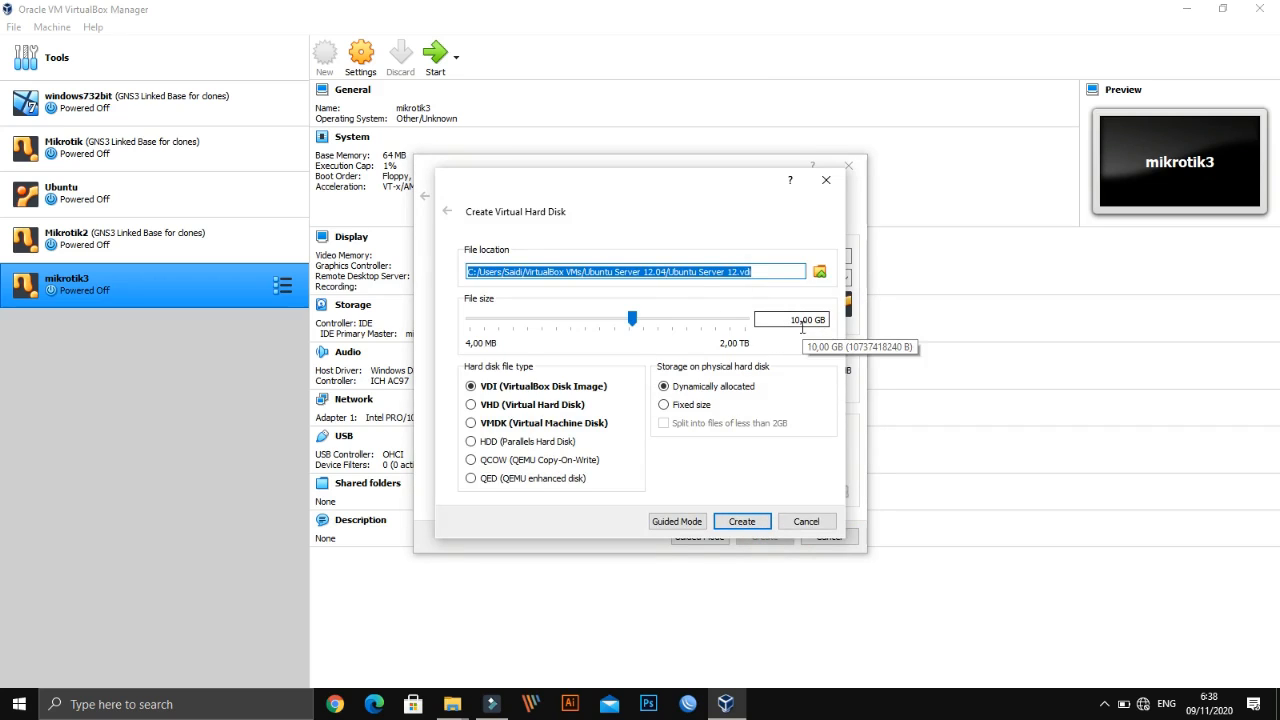
Give the machine a dynamically allocated 4,00 GB VDI hard disk and finish creating it
{"action": "left_click", "coordinate": [596, 318]}
{"action": "left_click", "coordinate": [564, 318]}
{"action": "left_click", "coordinate": [541, 318]}
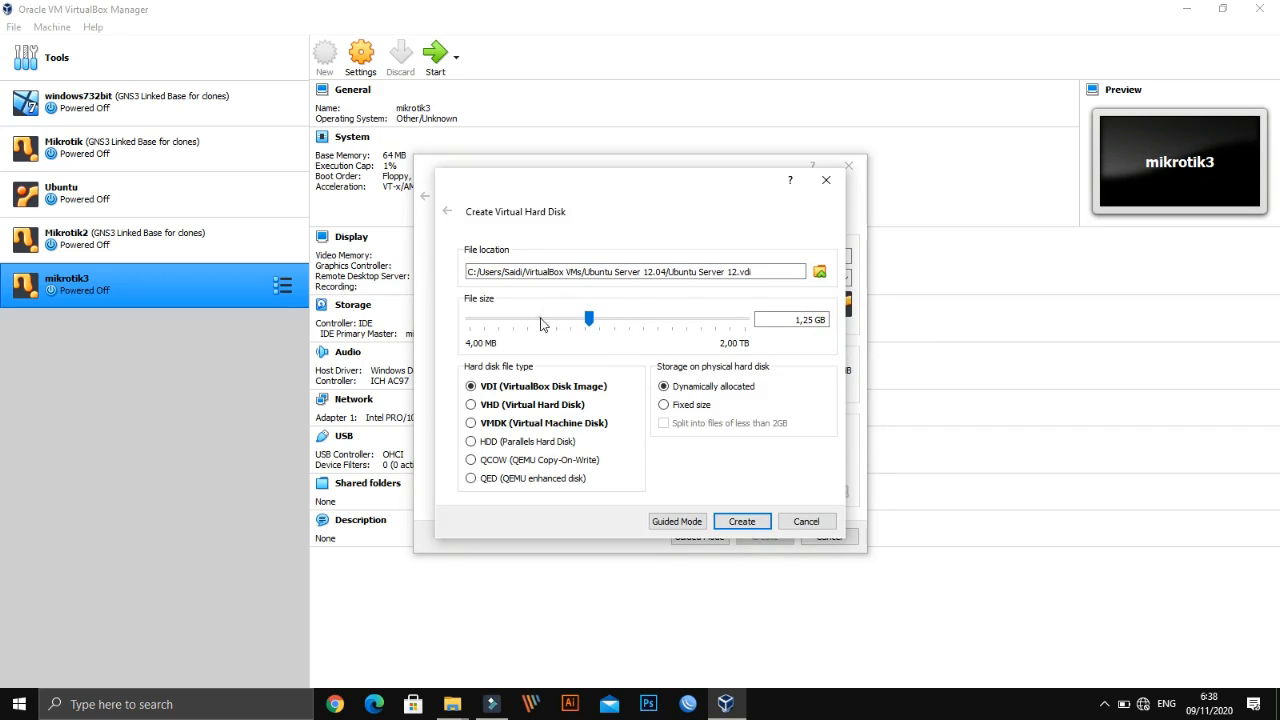
{"action": "left_click_drag", "start_coordinate": [590, 318], "coordinate": [596, 319]}
{"action": "double_click", "coordinate": [780, 320]}
{"action": "type", "text": "12"}
{"action": "key", "text": "BackSpace"}
{"action": "left_click", "coordinate": [635, 320]}
{"action": "left_click", "coordinate": [751, 527]}
{"action": "left_click", "coordinate": [749, 524]}
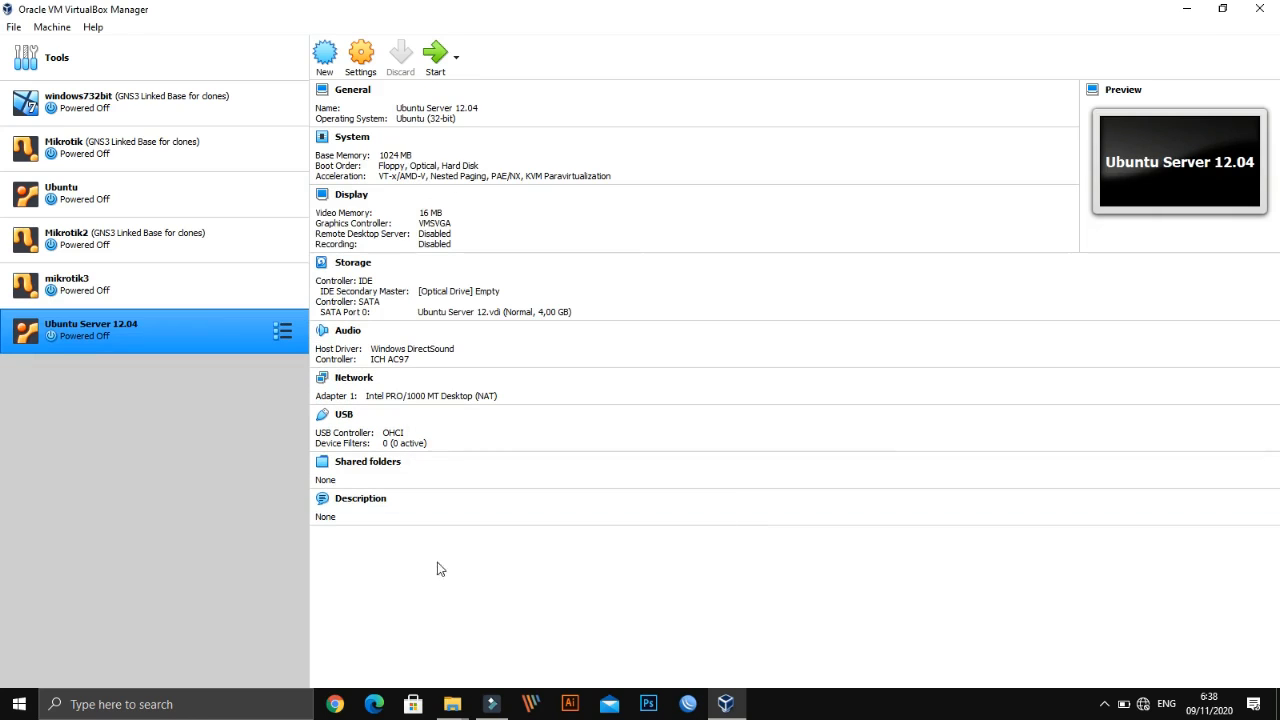
Close the new machine's context menu and start Ubuntu Server 12.04 from the toolbar
{"action": "right_click", "coordinate": [148, 338]}
{"action": "left_click", "coordinate": [91, 407]}
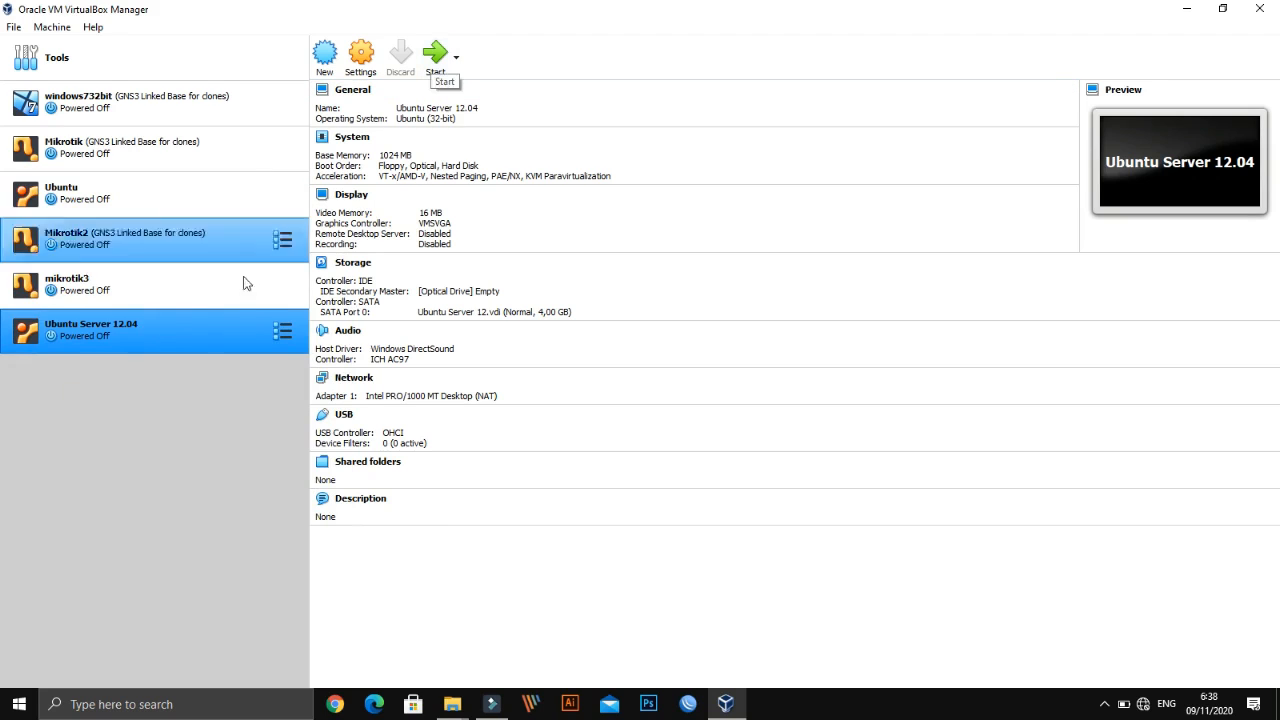
{"action": "left_click", "coordinate": [430, 56]}
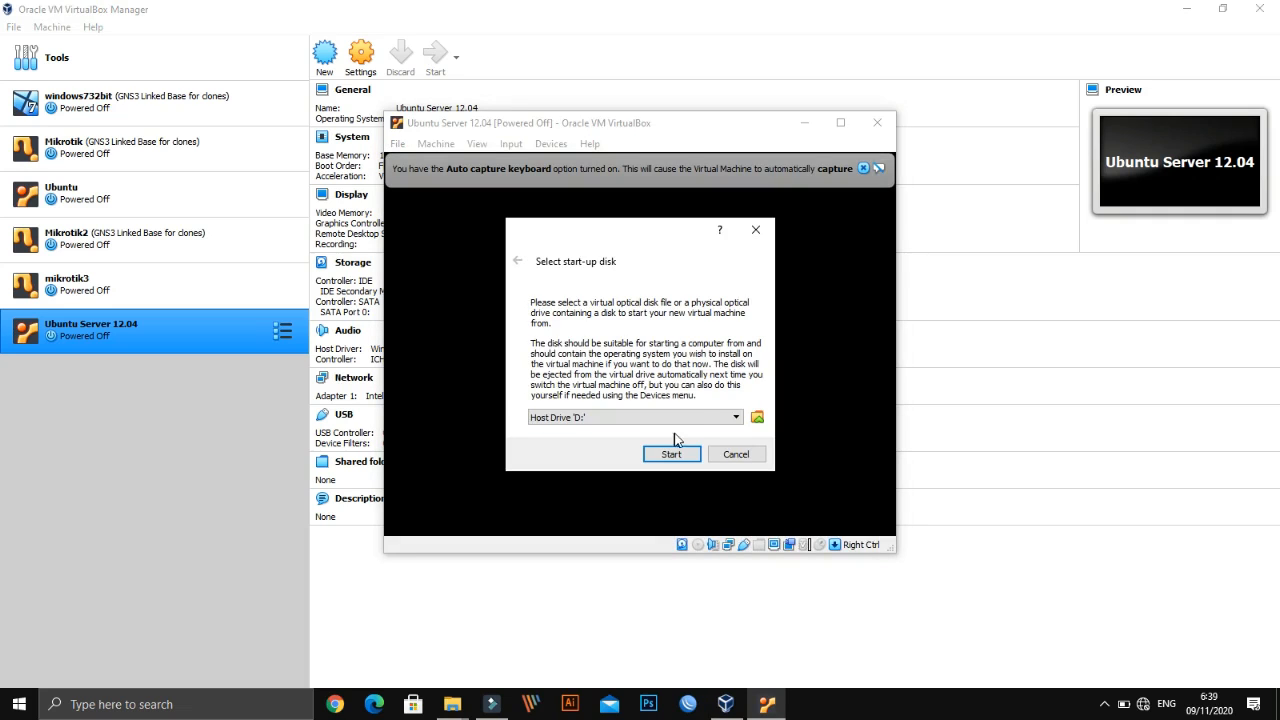
Browse the start-up disk list without choosing, then bring up the Optical Disk Selector
{"action": "left_click", "coordinate": [705, 416]}
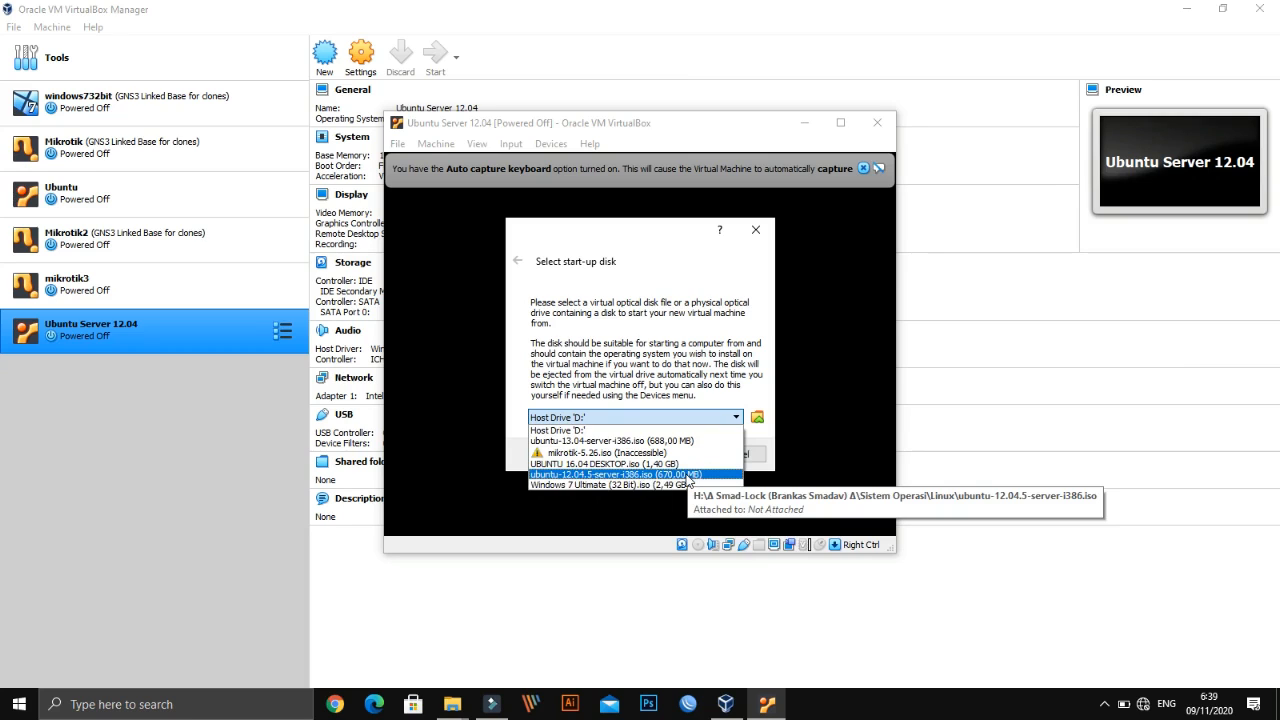
{"action": "left_click", "coordinate": [660, 262]}
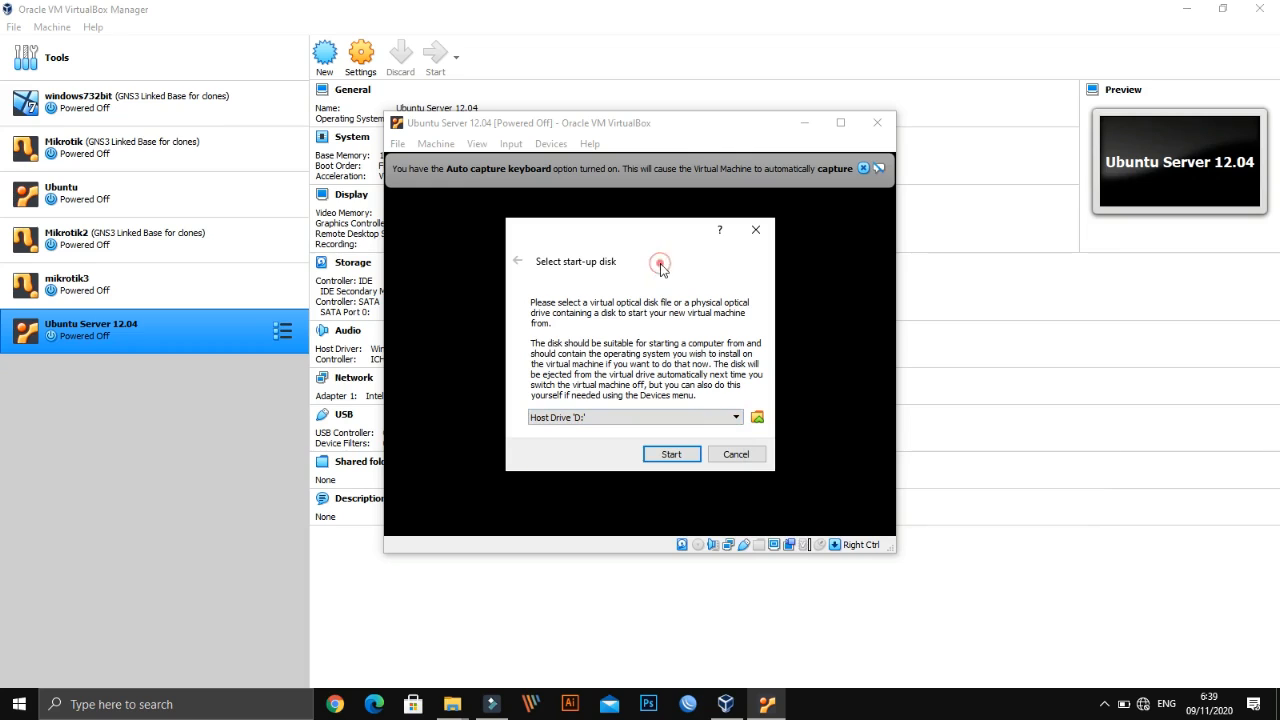
{"action": "left_click", "coordinate": [757, 418]}
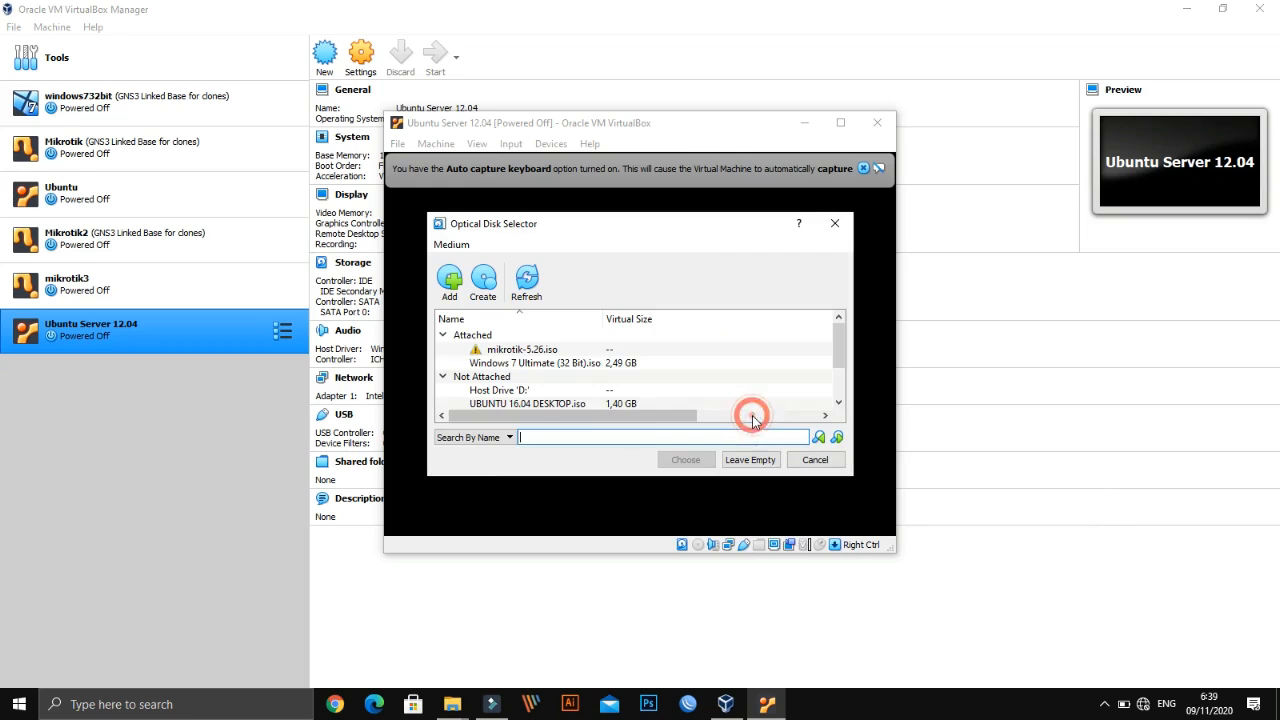
Add ubuntu-12.04.5-server-i386.iso from the Linux folder and select it in the disk list
{"action": "left_click", "coordinate": [451, 282]}
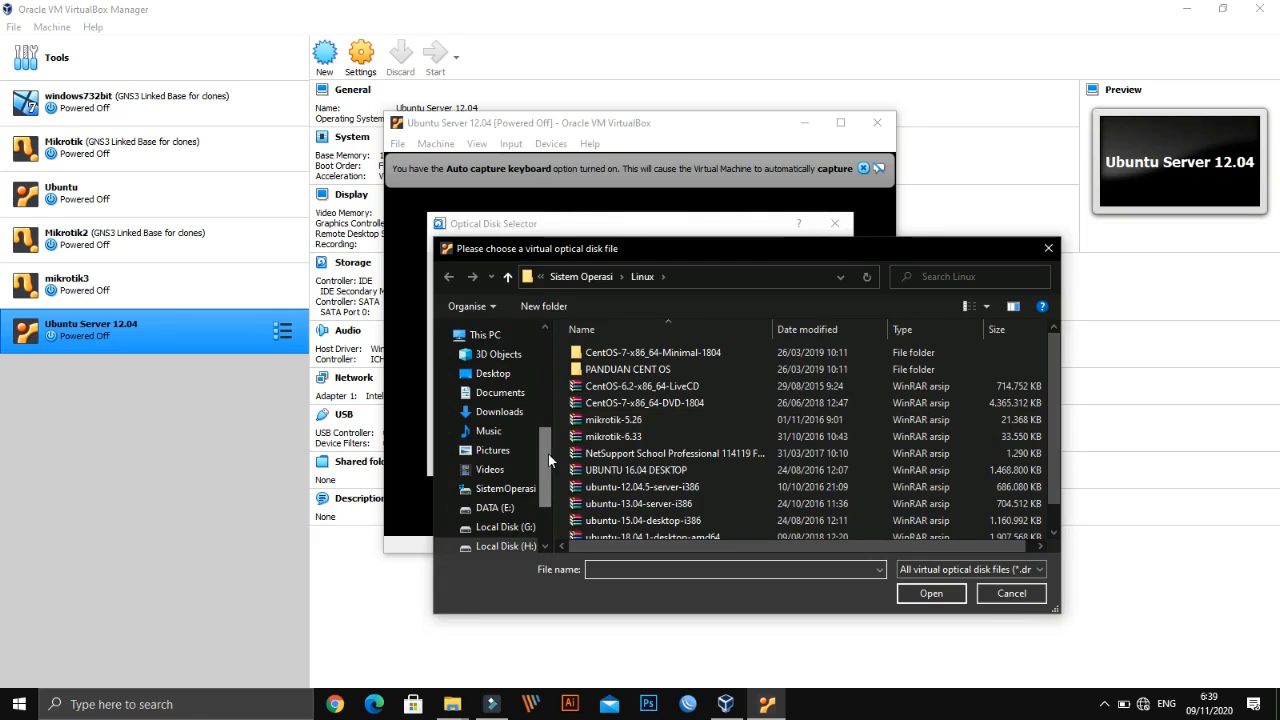
{"action": "left_click_drag", "start_coordinate": [548, 454], "coordinate": [544, 523]}
{"action": "left_click", "coordinate": [676, 457]}
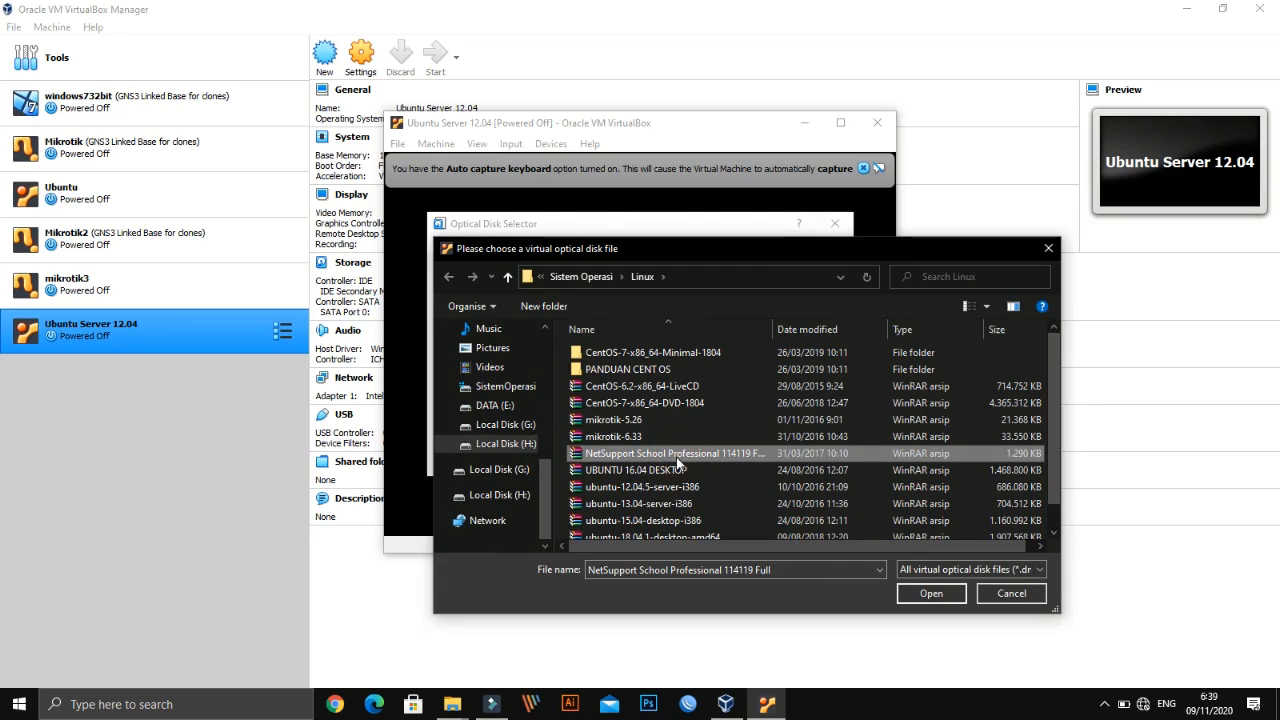
{"action": "key", "text": "Down"}
{"action": "key", "text": "Down"}
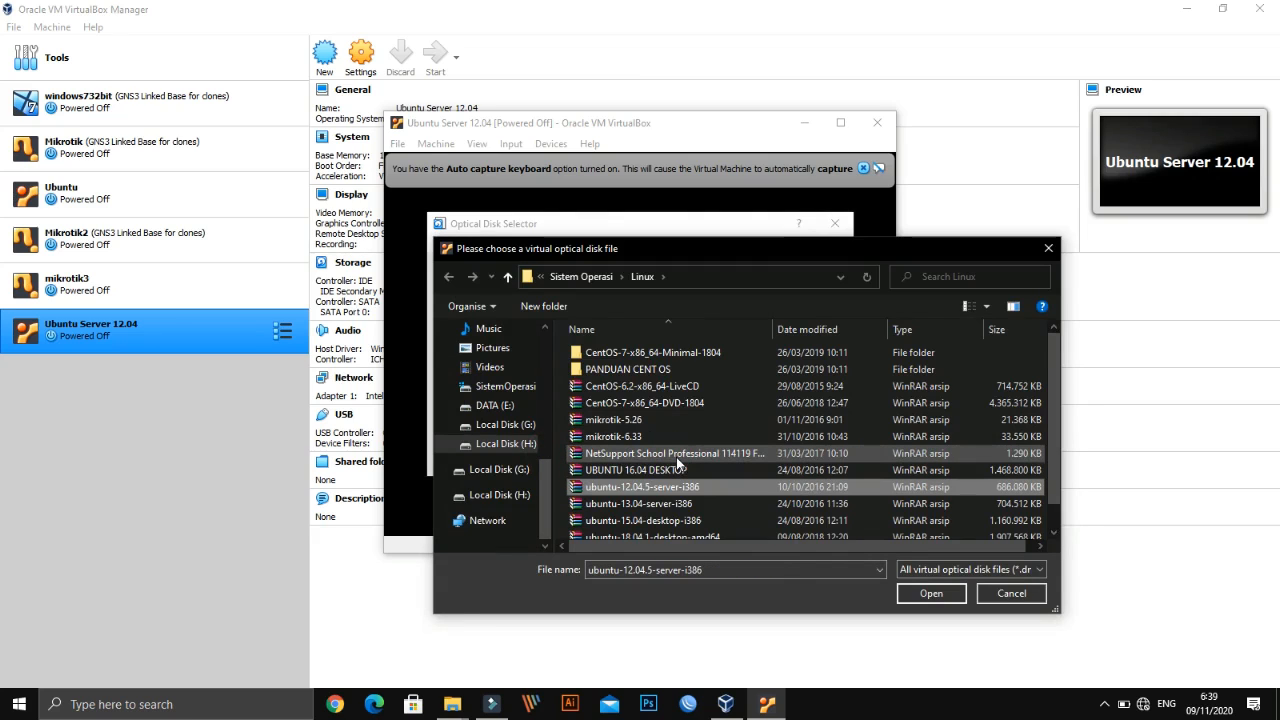
{"action": "left_click_drag", "start_coordinate": [729, 547], "coordinate": [656, 551]}
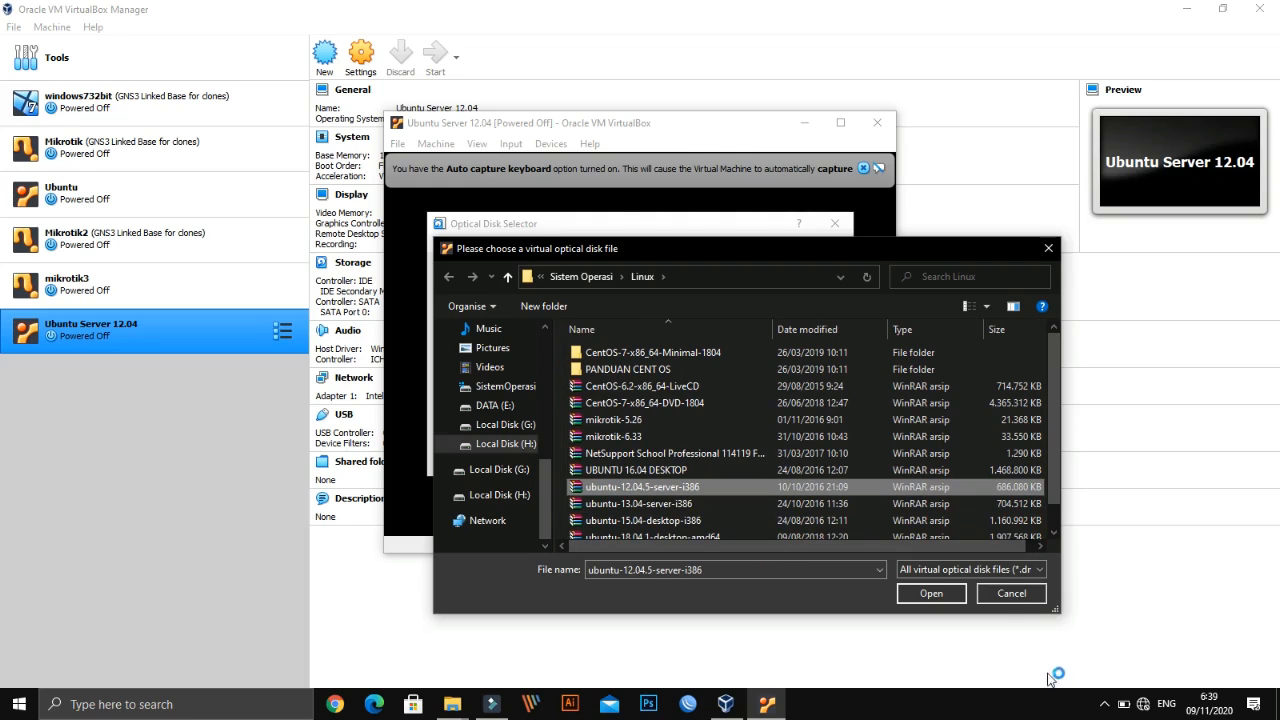
{"action": "left_click", "coordinate": [931, 594]}
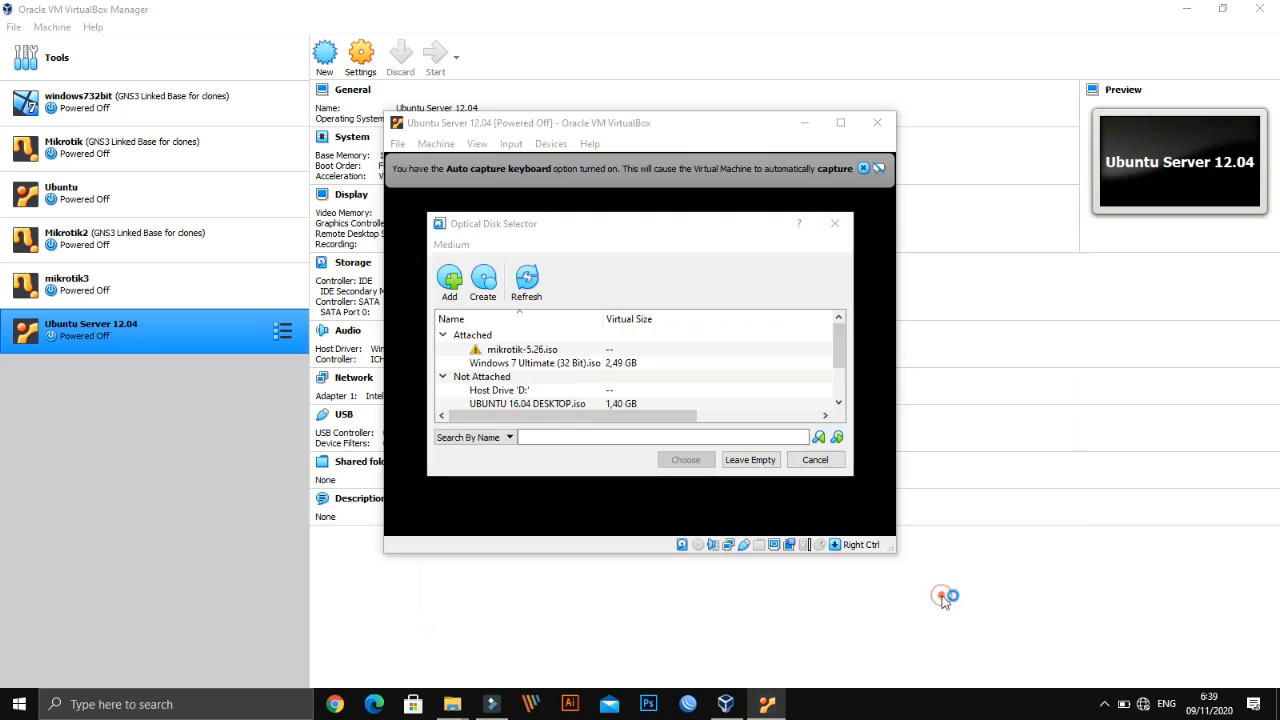
{"action": "left_click", "coordinate": [547, 392]}
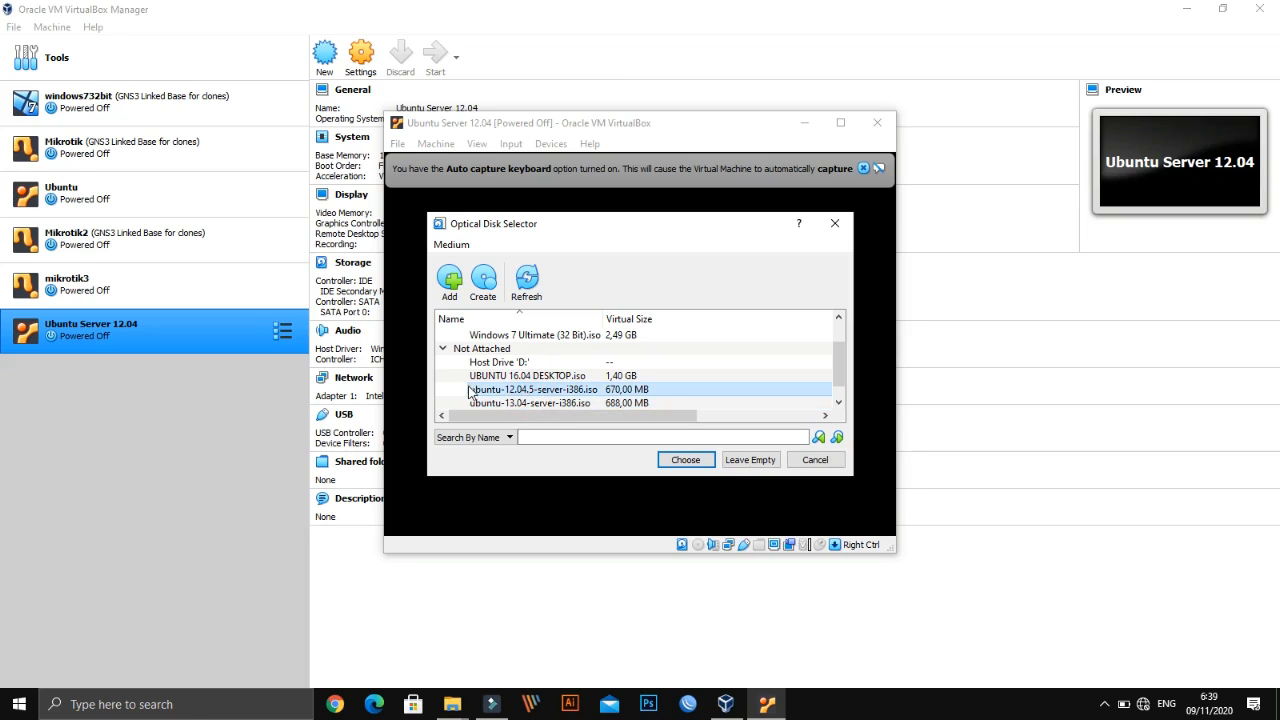
Confirm ubuntu-12.04.5-server-i386.iso as the start-up disk and boot the VM from it
{"action": "left_click", "coordinate": [692, 465]}
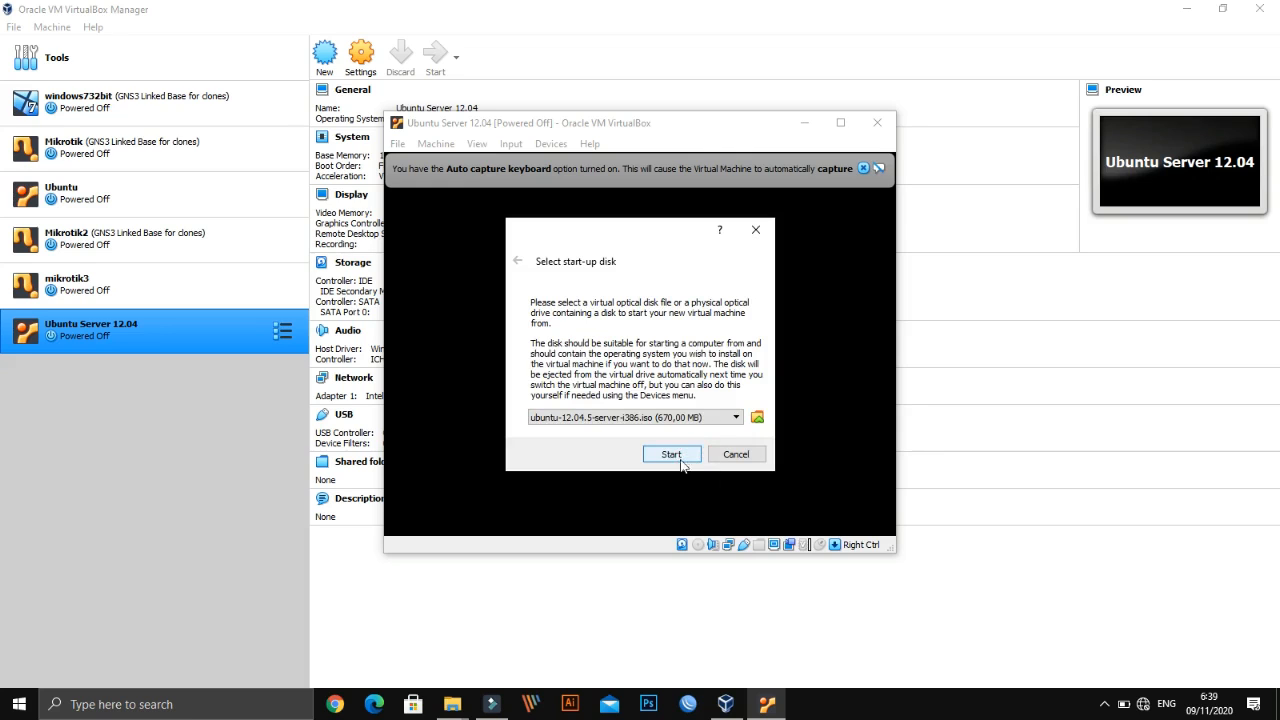
{"action": "left_click", "coordinate": [567, 420]}
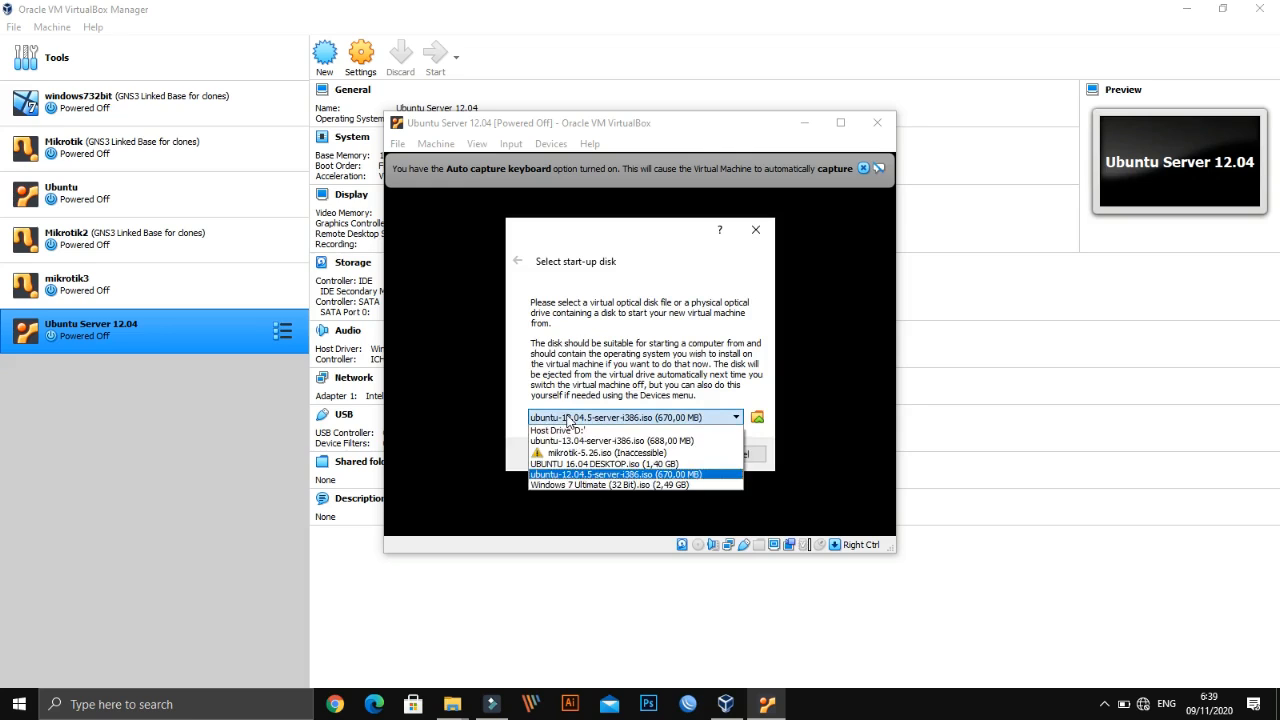
{"action": "left_click", "coordinate": [570, 474]}
{"action": "left_click", "coordinate": [670, 455]}
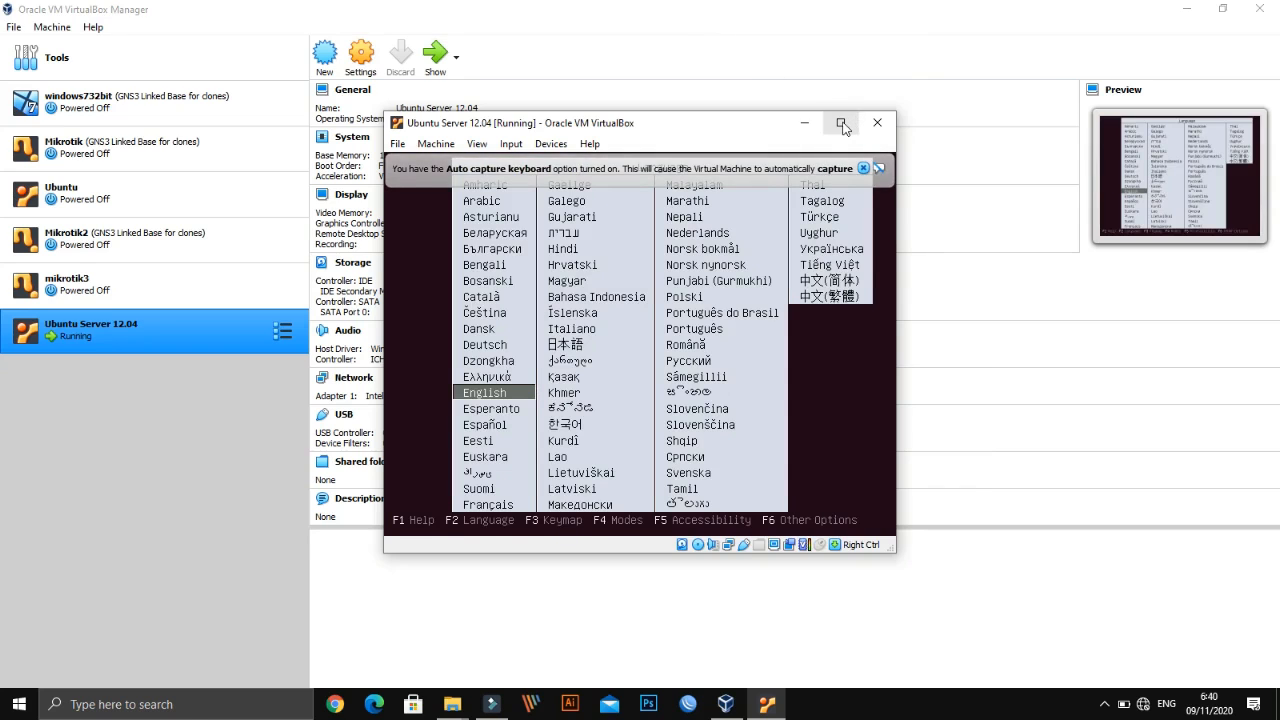
Maximize the VM window and switch it to Full-screen Mode from the View menu
{"action": "left_click", "coordinate": [841, 123]}
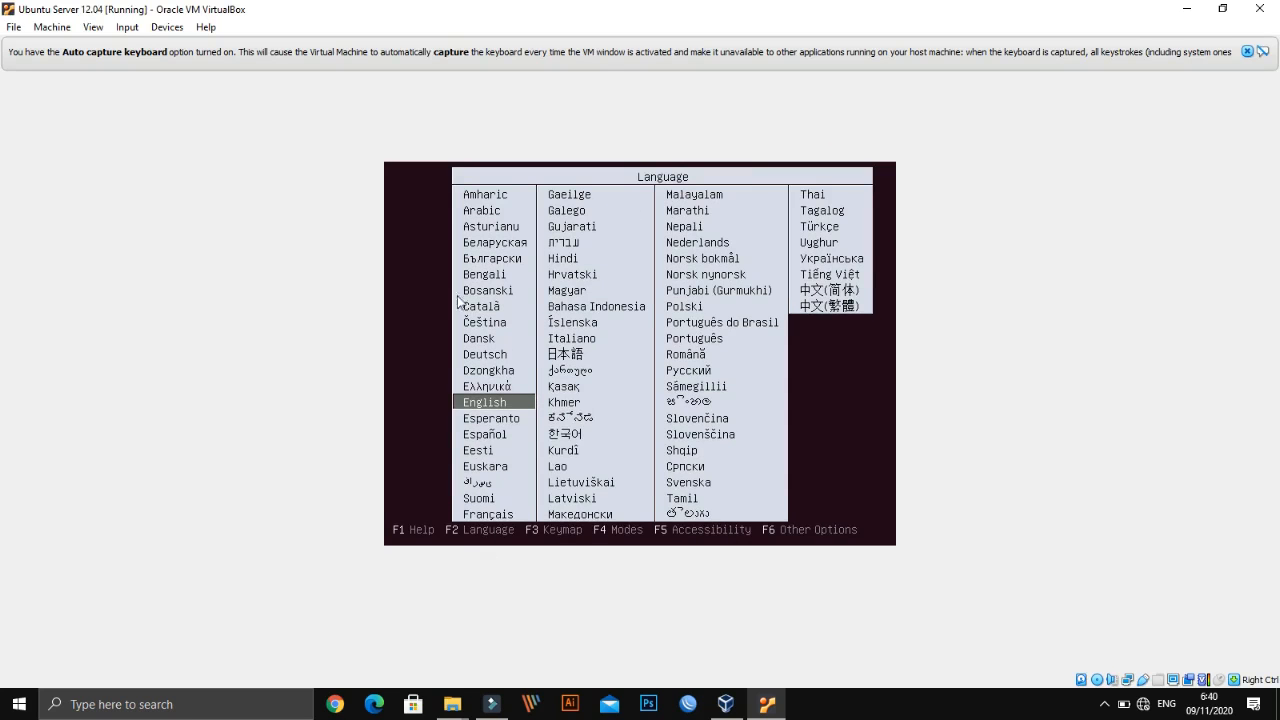
{"action": "left_click", "coordinate": [116, 29]}
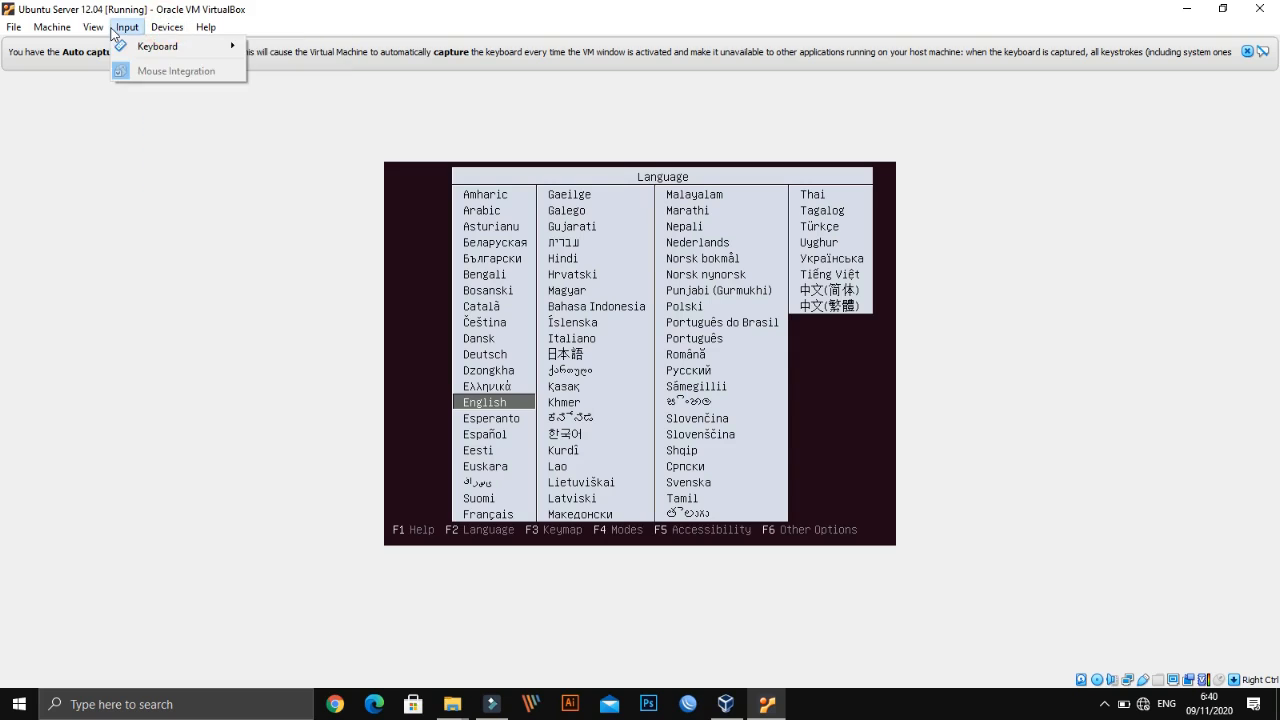
{"action": "mouse_move", "coordinate": [103, 33]}
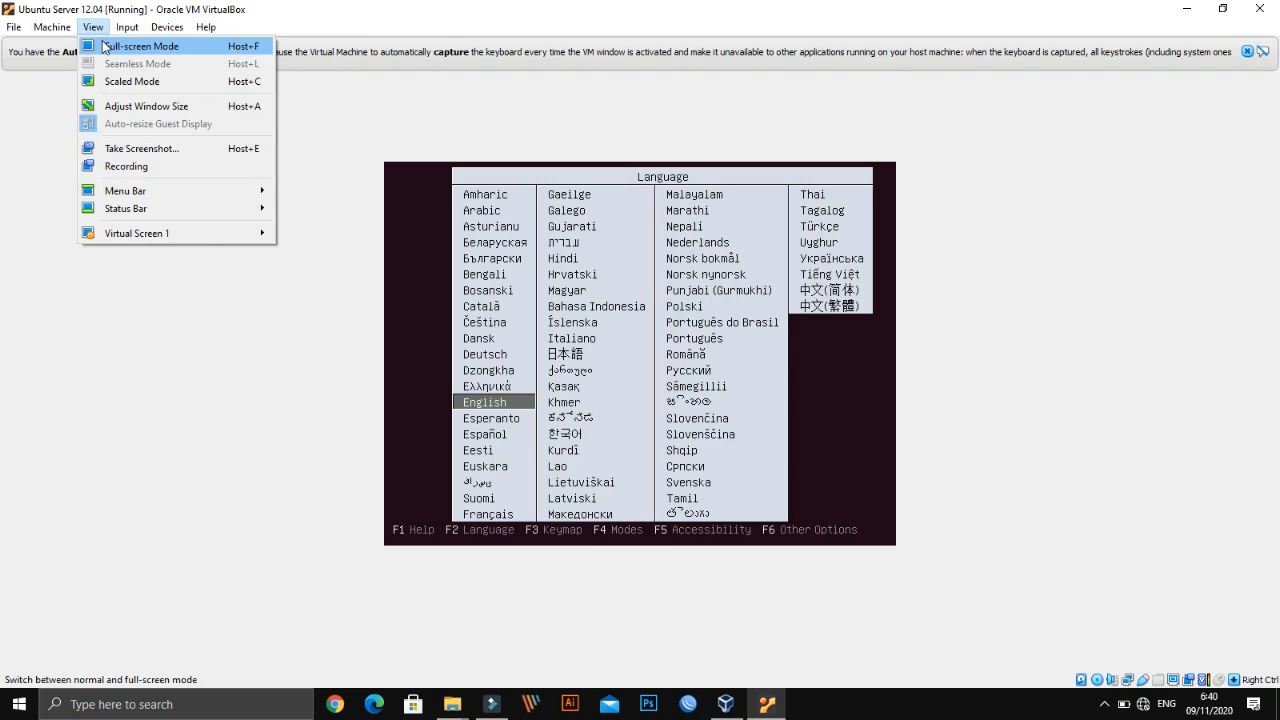
{"action": "left_click", "coordinate": [140, 46]}
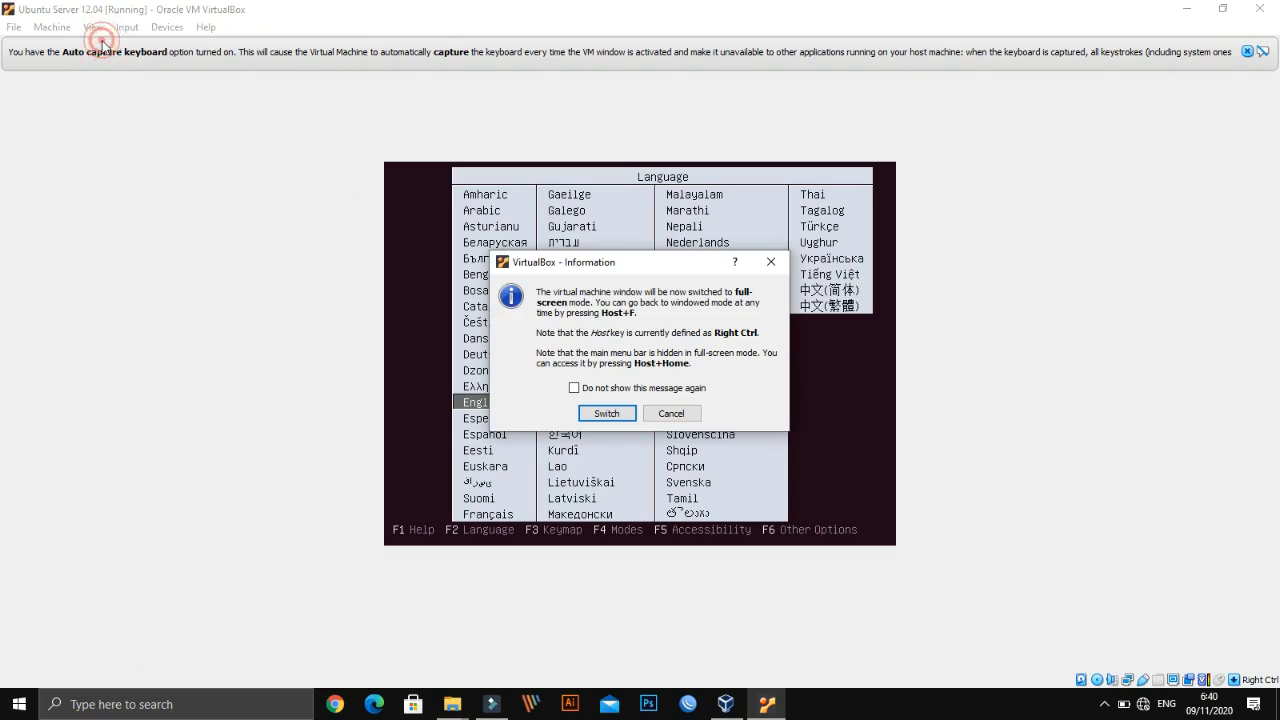
{"action": "left_click", "coordinate": [619, 392]}
{"action": "left_click", "coordinate": [607, 413]}
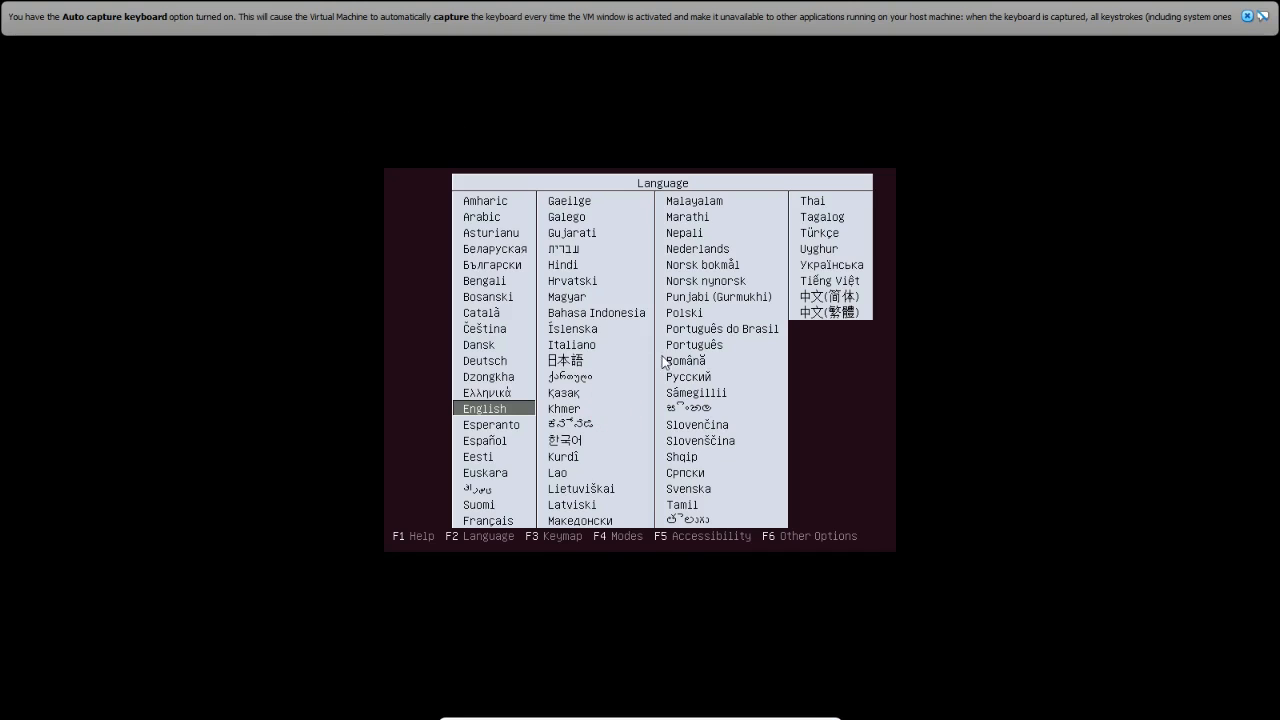
Keep English, cancel leaving the graphical boot menu, allow mouse capture, and choose Install Ubuntu Server
{"action": "key", "text": "Return"}
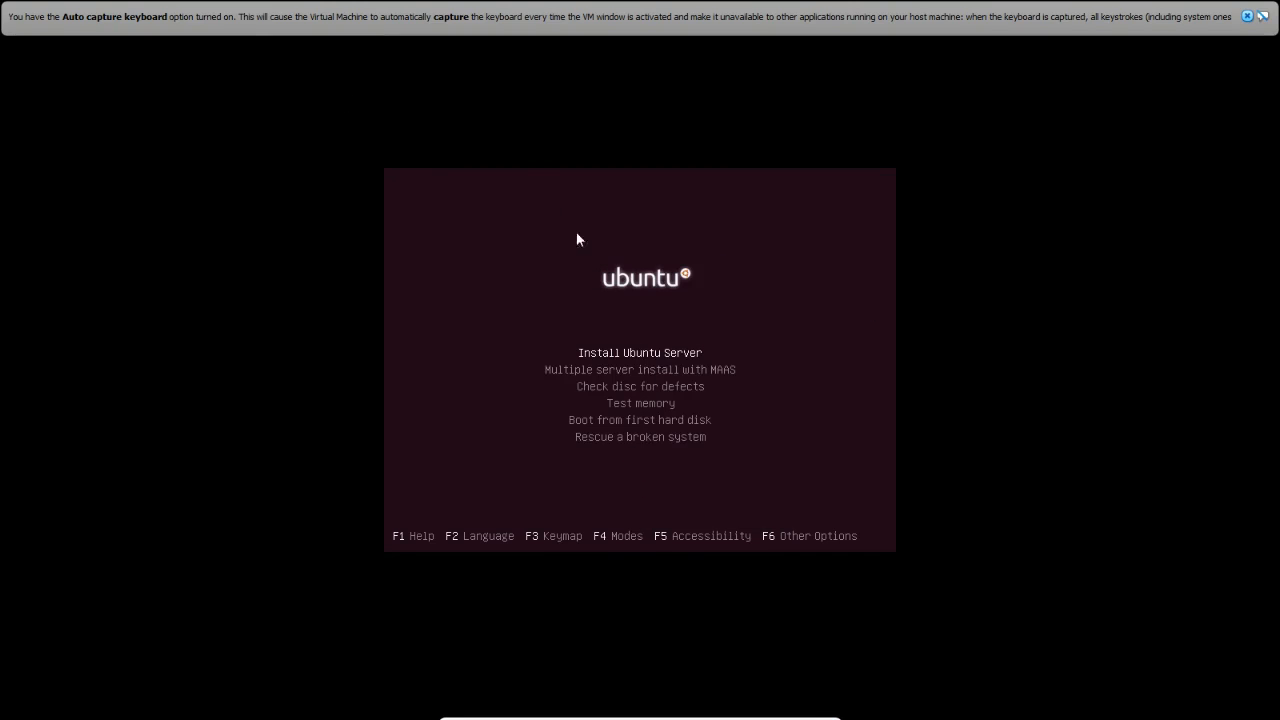
{"action": "key", "text": "Escape"}
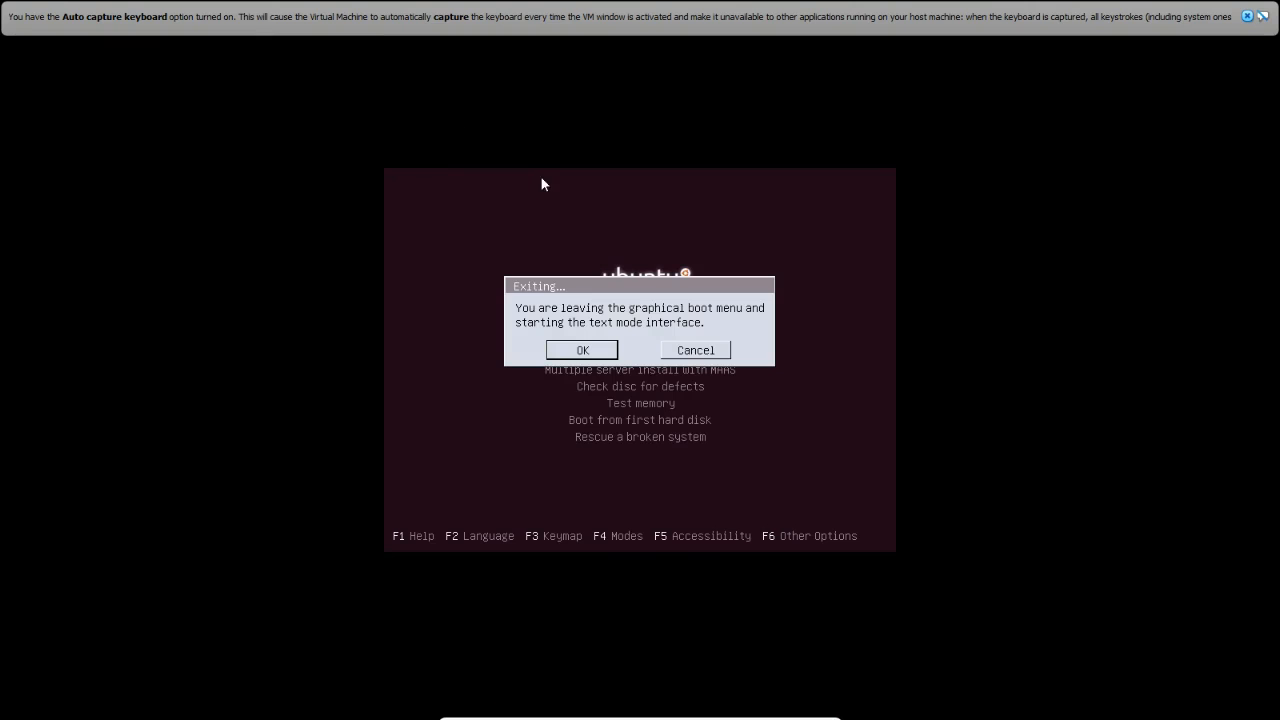
{"action": "left_click", "coordinate": [691, 357]}
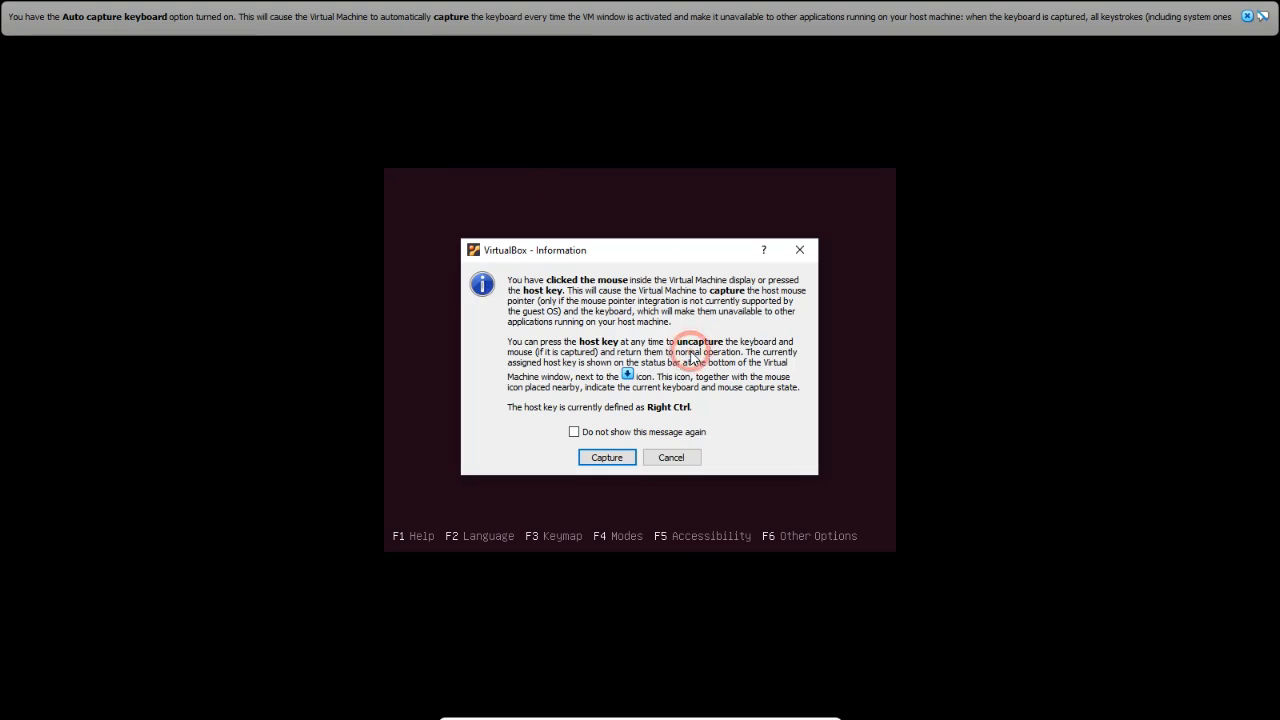
{"action": "left_click", "coordinate": [673, 459]}
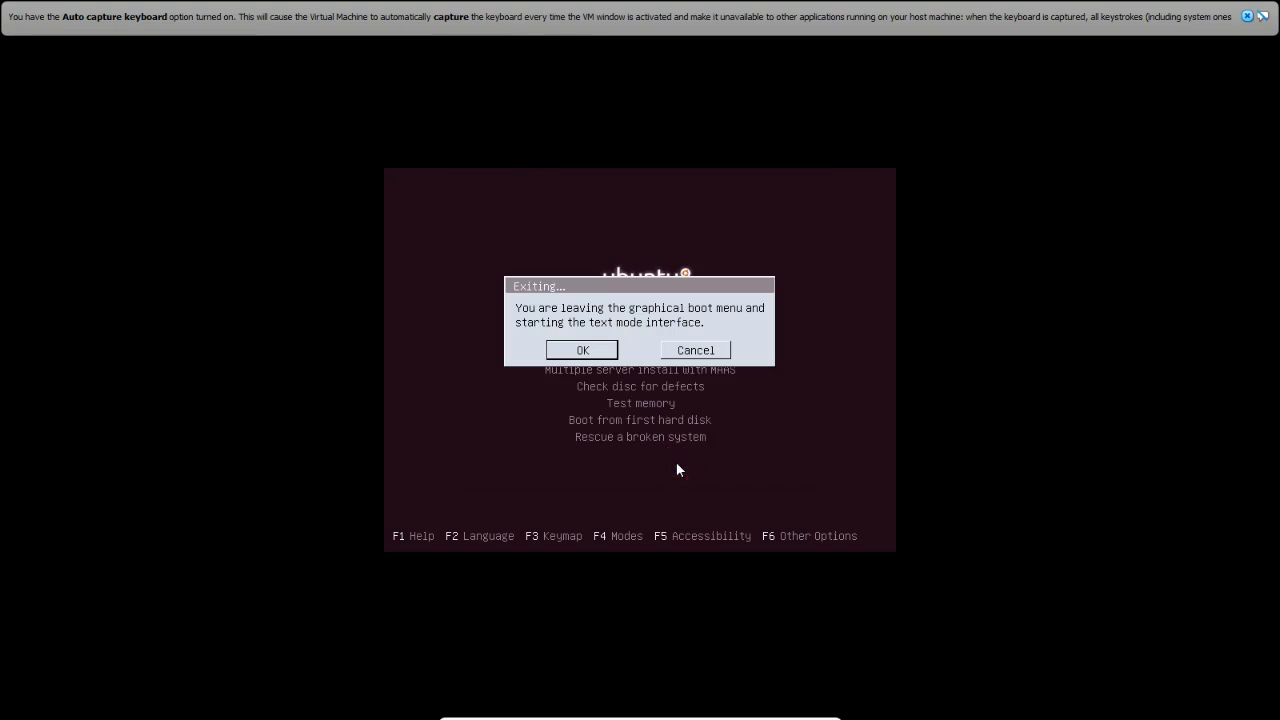
{"action": "left_click", "coordinate": [686, 347]}
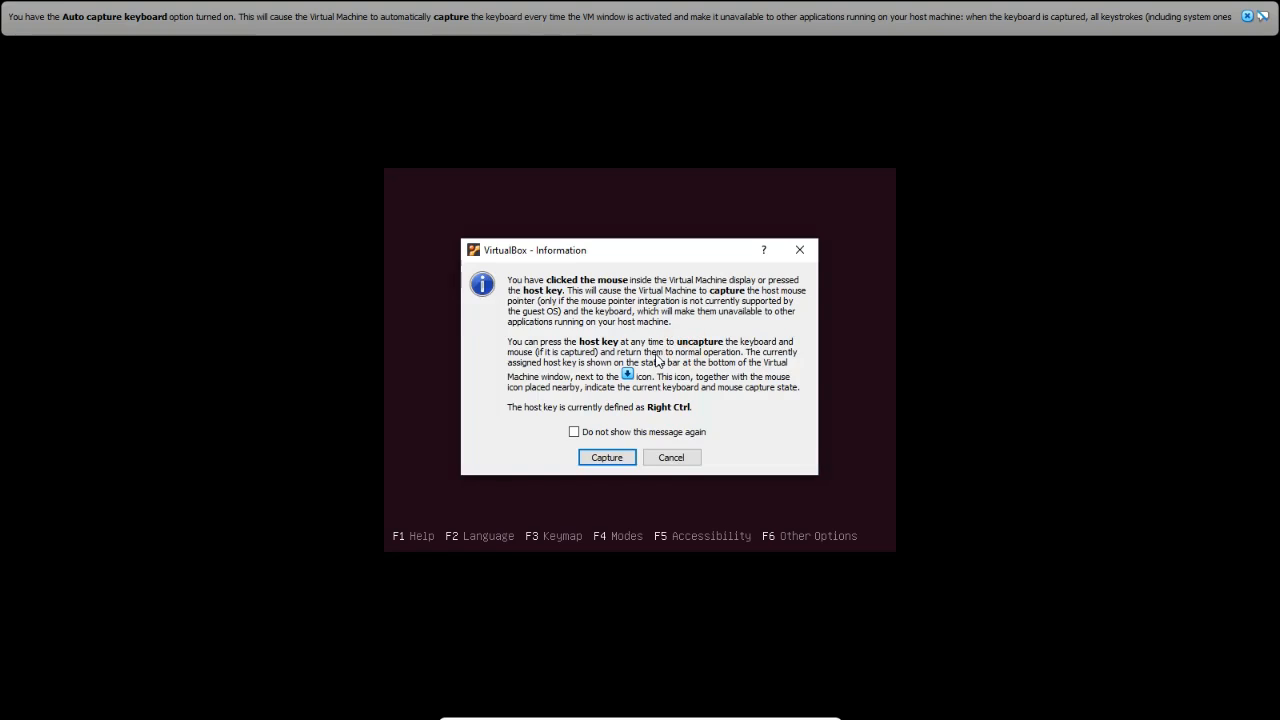
{"action": "left_click", "coordinate": [594, 452]}
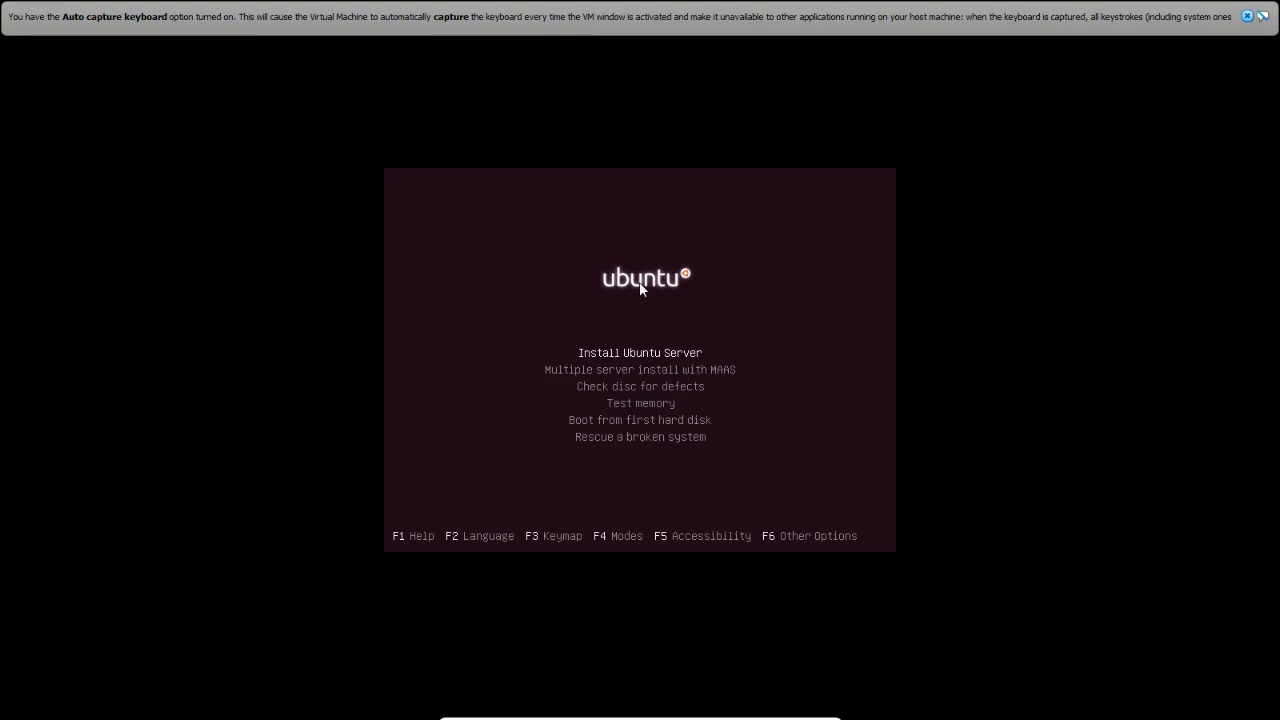
{"action": "left_click", "coordinate": [620, 356]}
Launch Install Ubuntu Server, accepting English as the language and United States as the location
{"action": "left_click", "coordinate": [666, 460]}
{"action": "key", "text": "Return"}
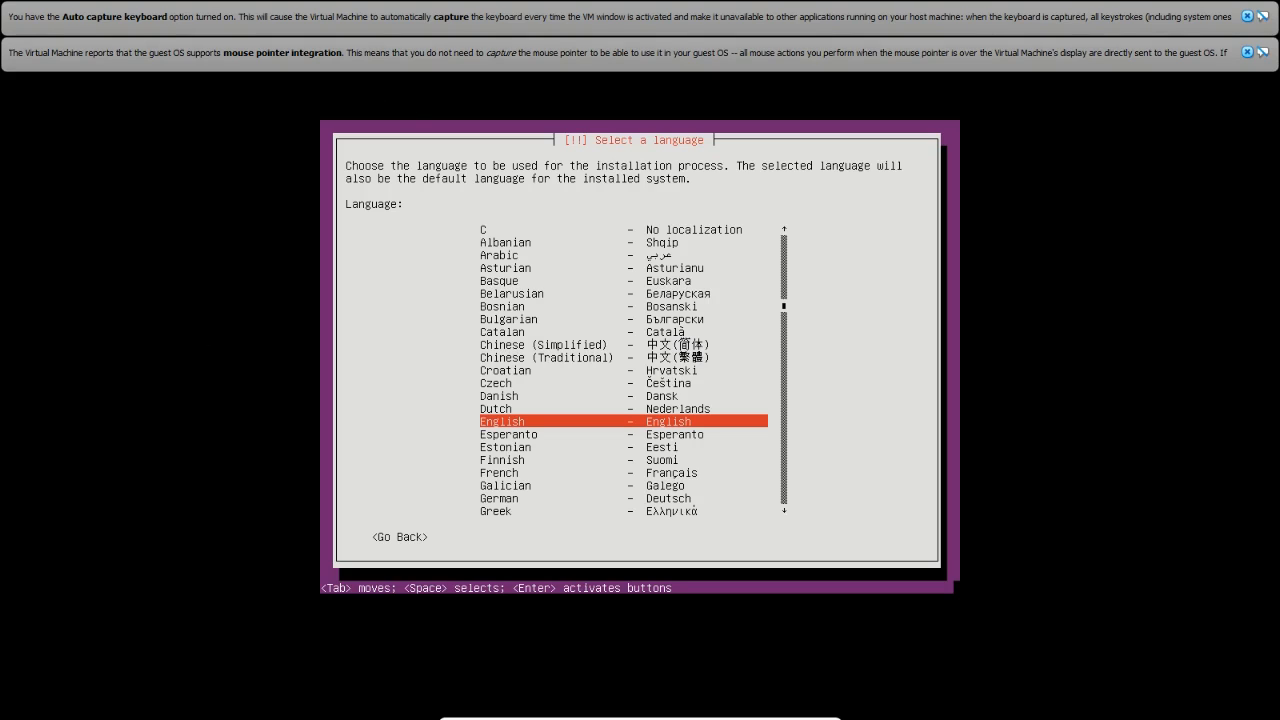
{"action": "key", "text": "Return"}
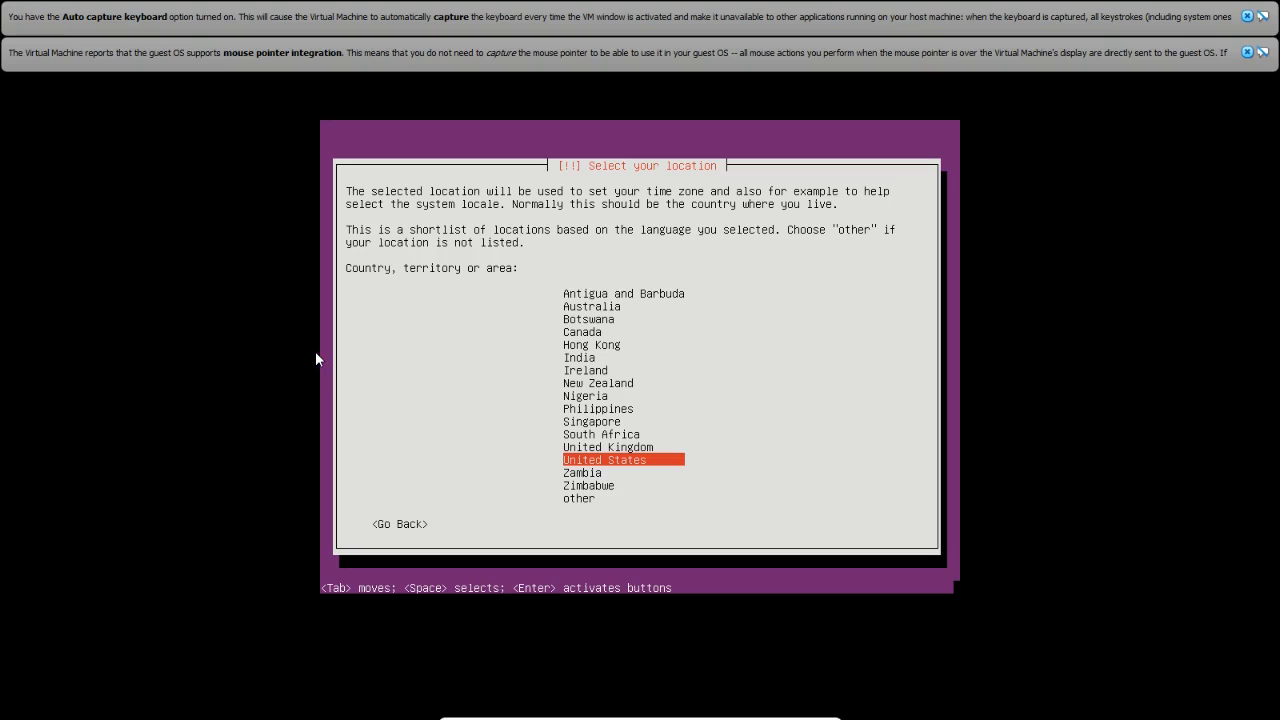
{"action": "key", "text": "Return"}
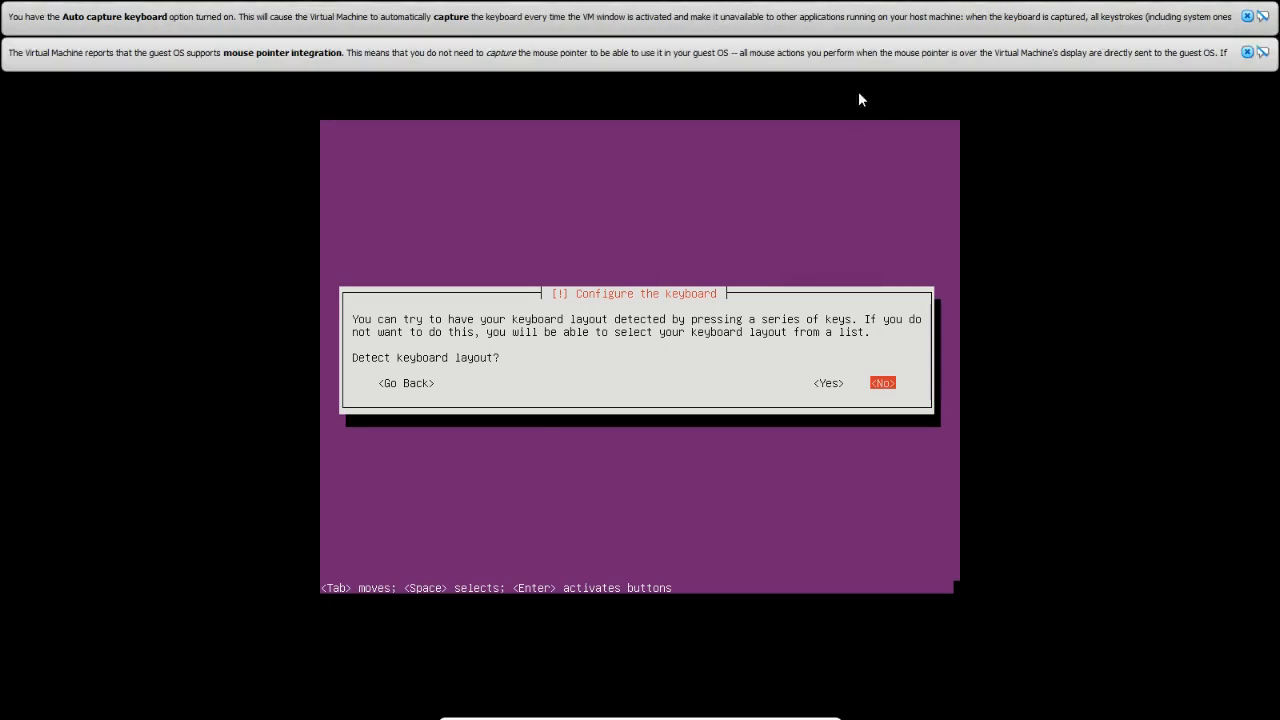
Close both VirtualBox notices, skip keyboard detection and choose English (US) country and layout
{"action": "left_click", "coordinate": [1247, 52]}
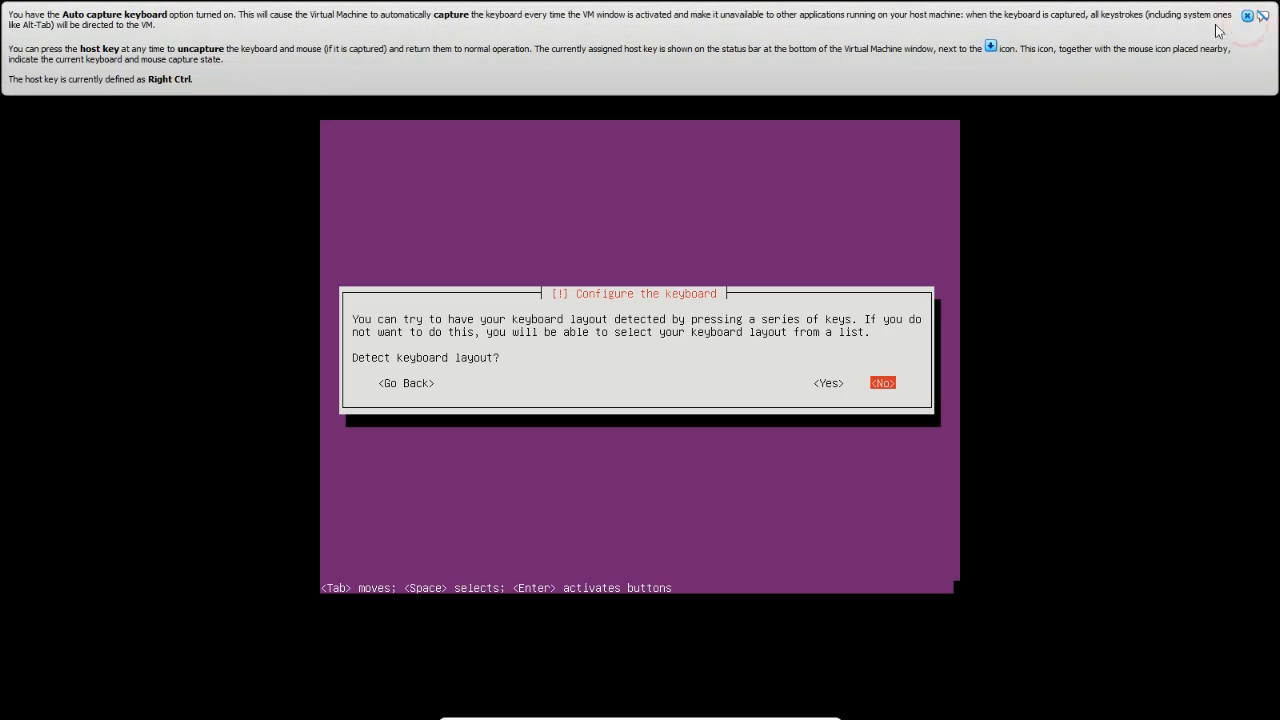
{"action": "left_click", "coordinate": [1247, 16]}
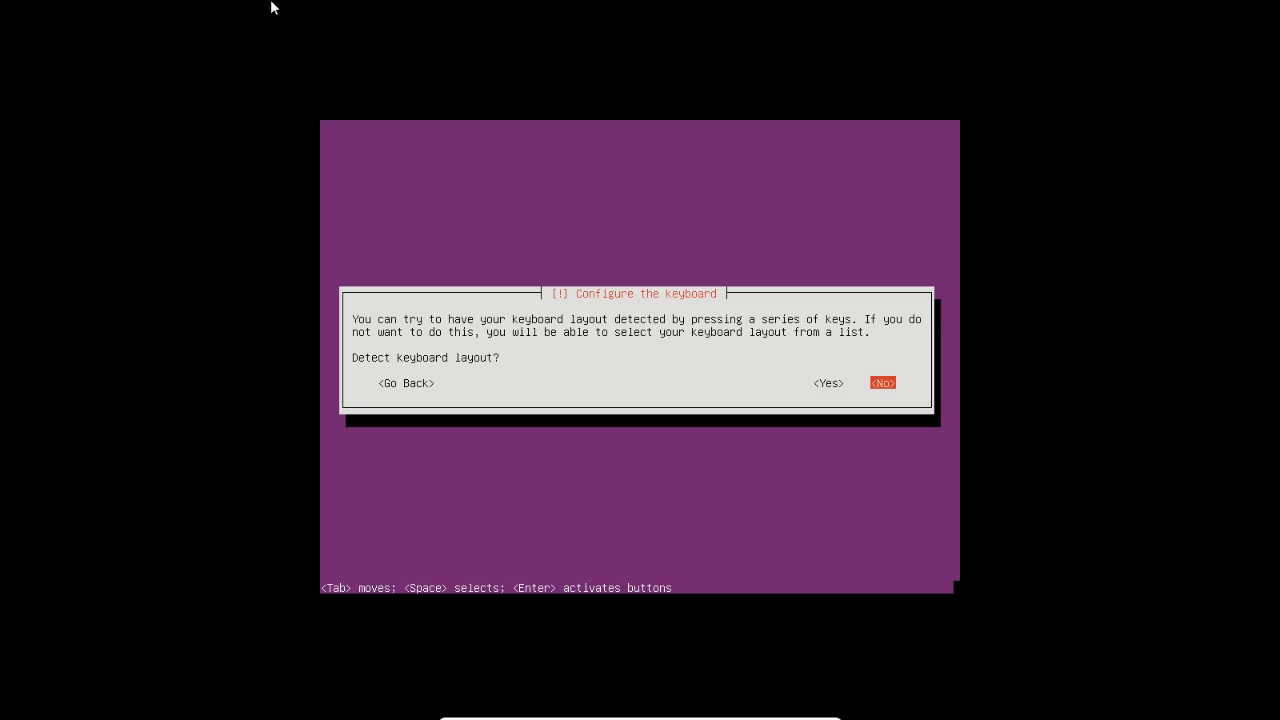
{"action": "mouse_move", "coordinate": [560, 710]}
{"action": "key", "text": "Return"}
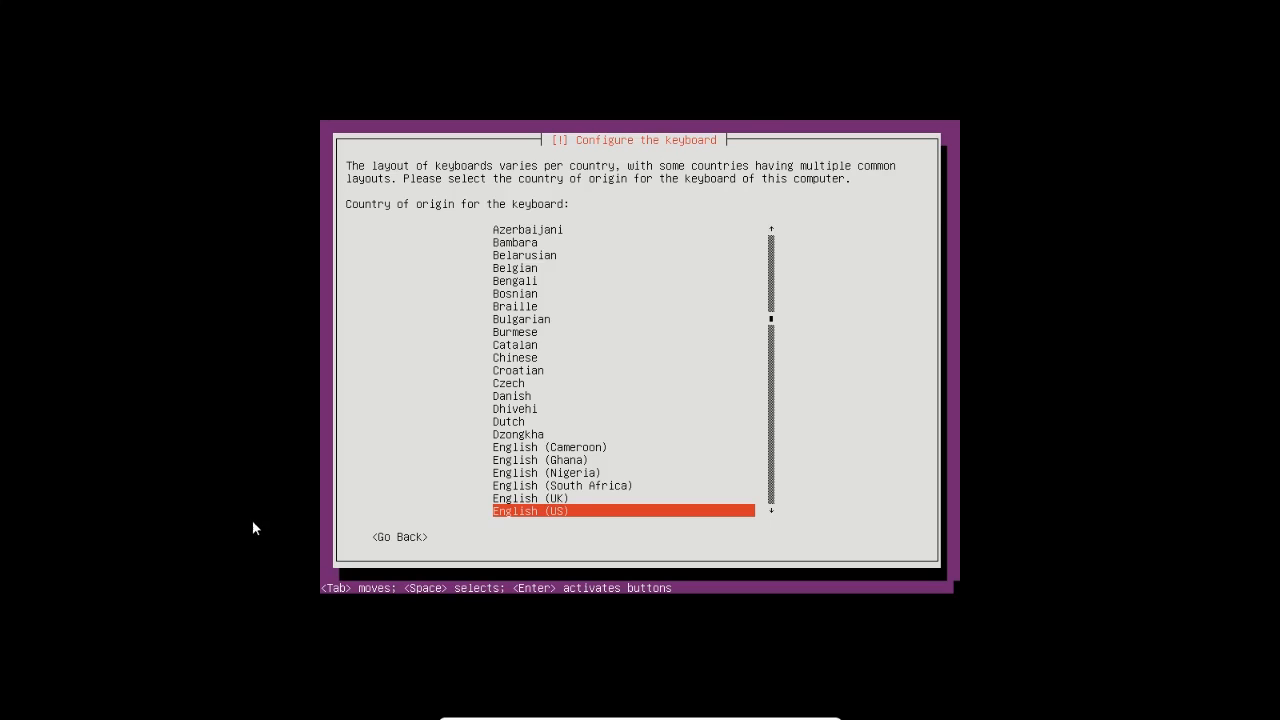
{"action": "key", "text": "Return"}
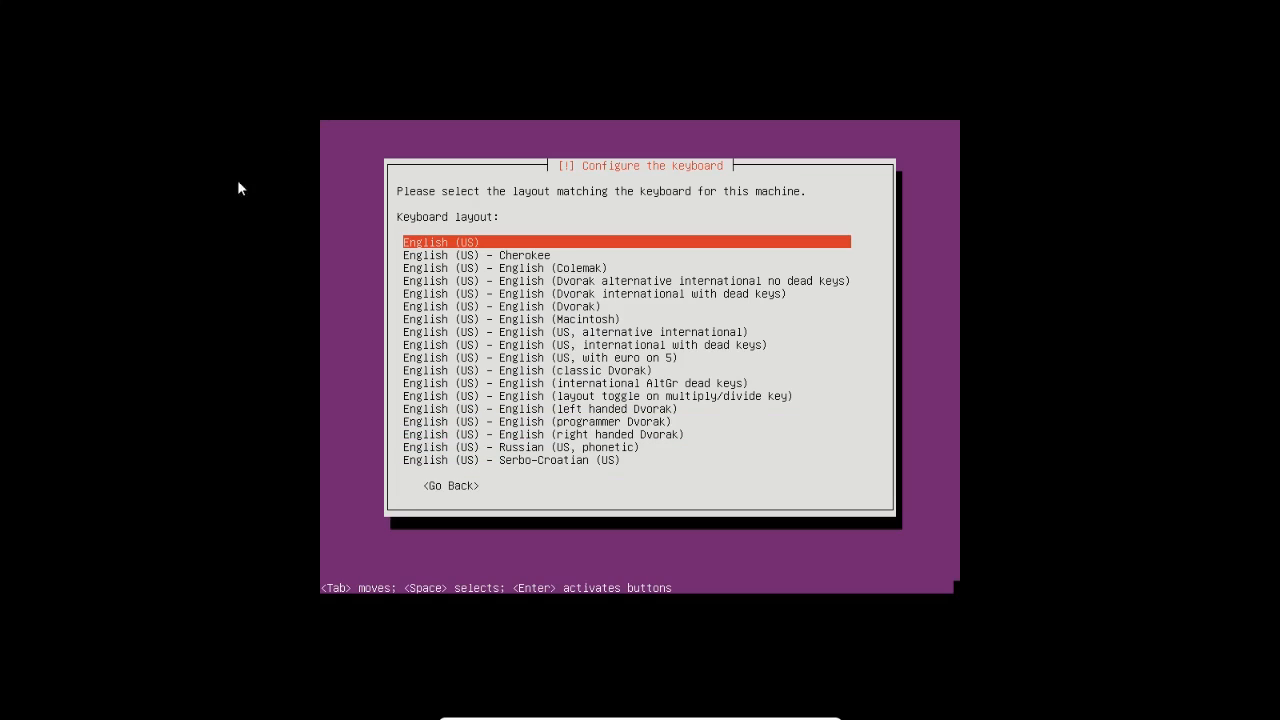
{"action": "key", "text": "Return"}
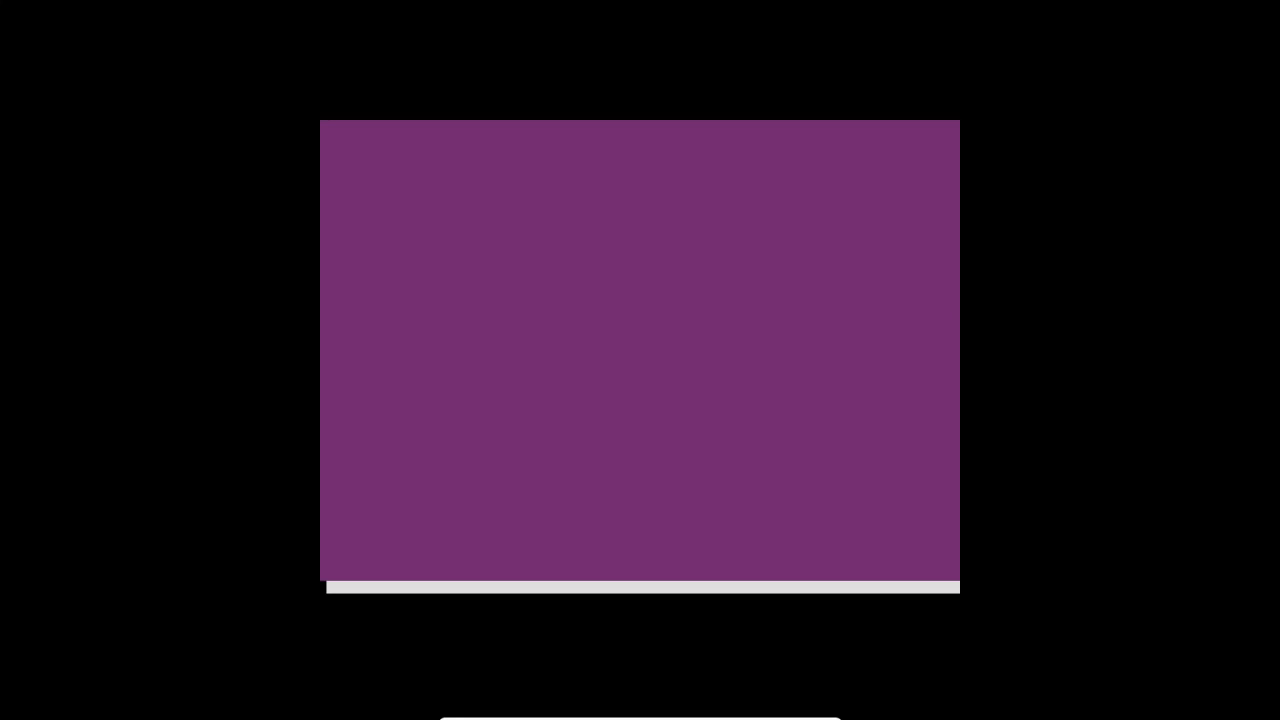
Restore the VM to a normal window using the full-screen mini toolbar's Restore button
{"action": "mouse_move", "coordinate": [628, 718]}
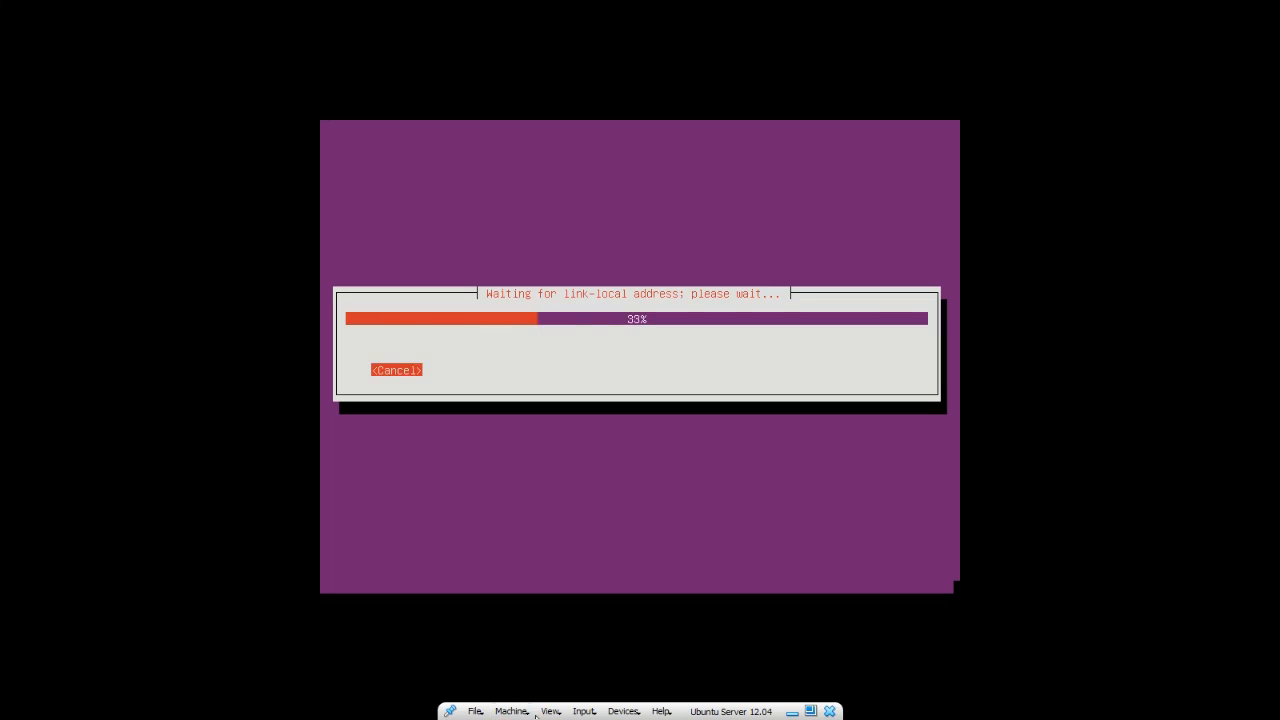
{"action": "left_click", "coordinate": [812, 711]}
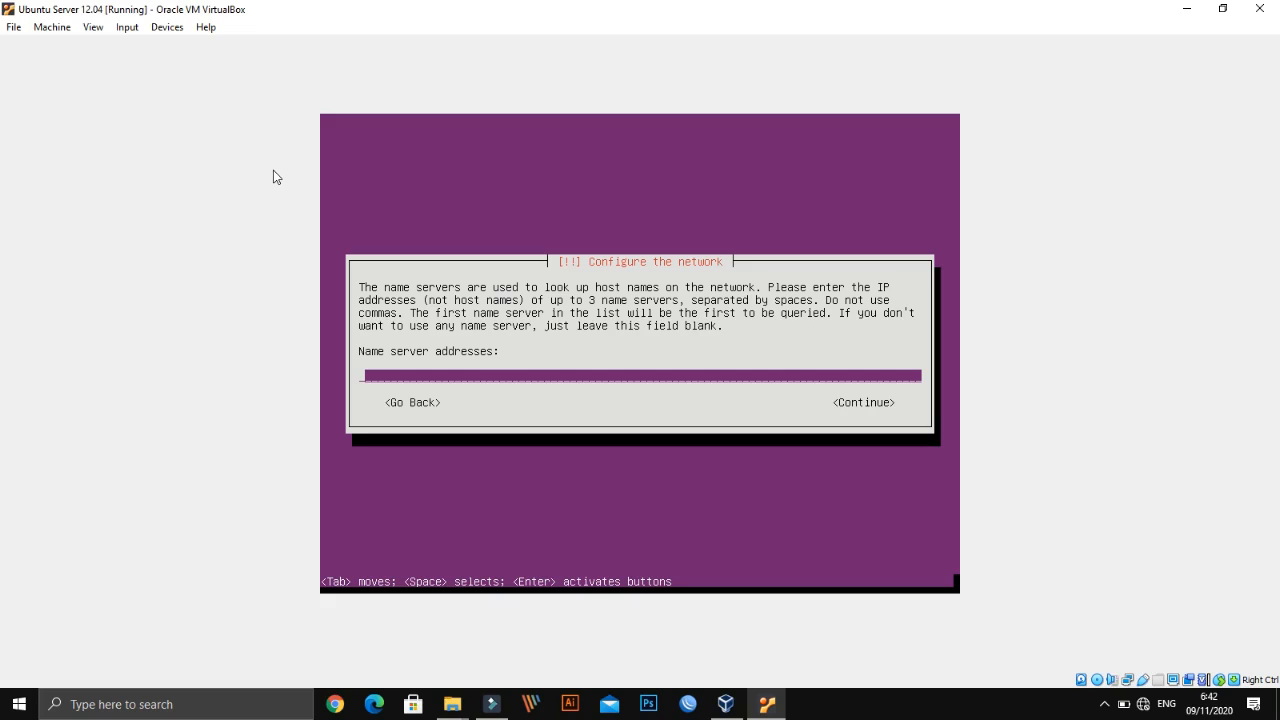
Switch the VM back to full-screen mode from the View menu
{"action": "left_click", "coordinate": [127, 28]}
{"action": "mouse_move", "coordinate": [167, 27]}
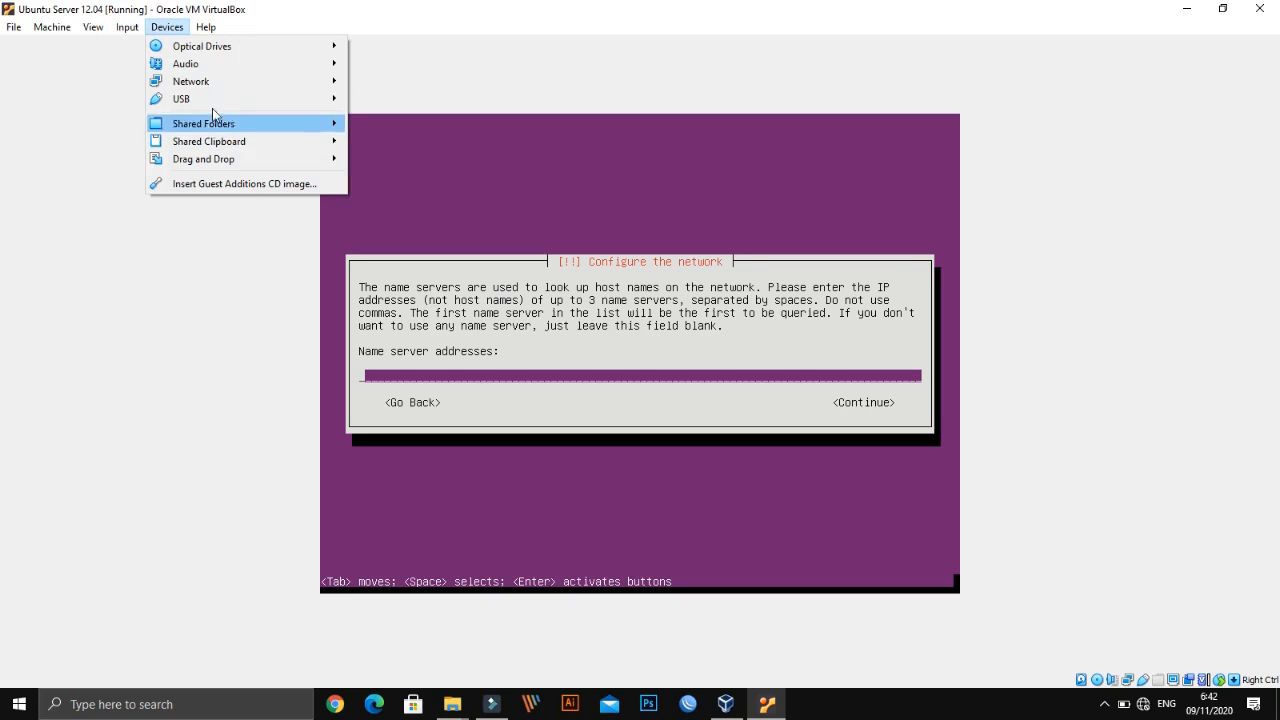
{"action": "mouse_move", "coordinate": [95, 28]}
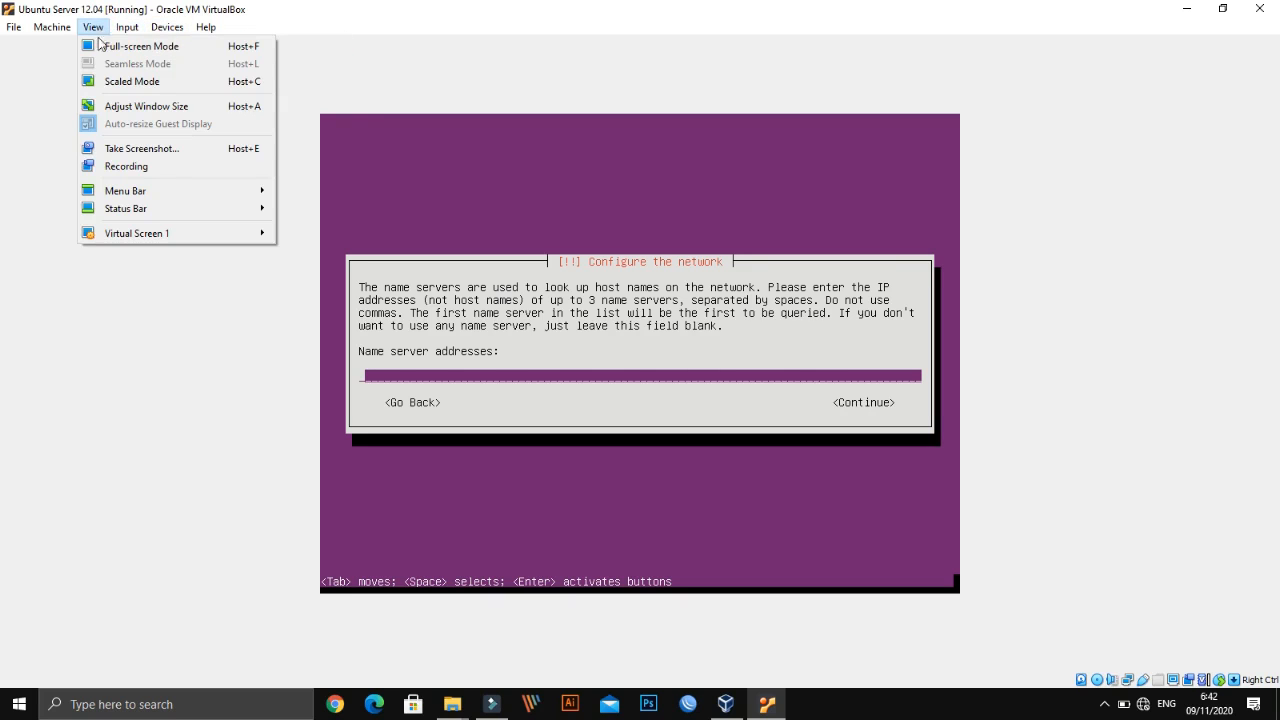
{"action": "left_click", "coordinate": [120, 47]}
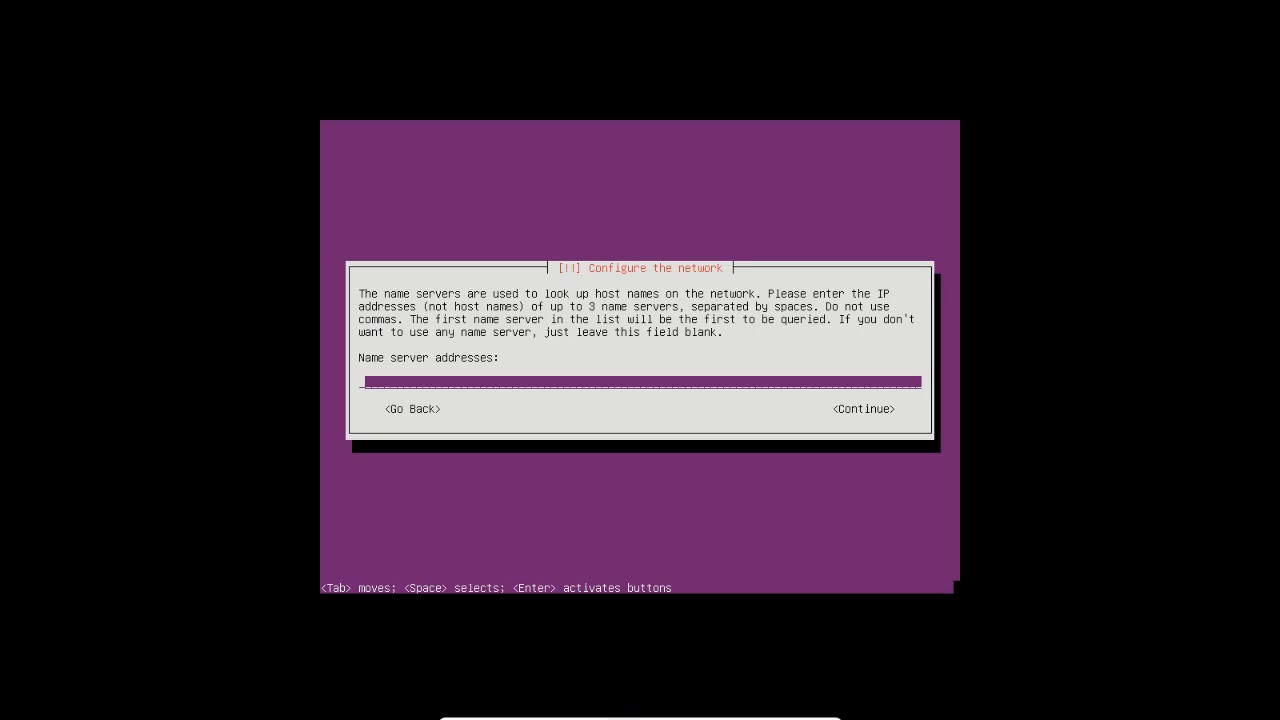
Minimize and bring back the VM window, then continue with name servers left blank
{"action": "mouse_move", "coordinate": [525, 712]}
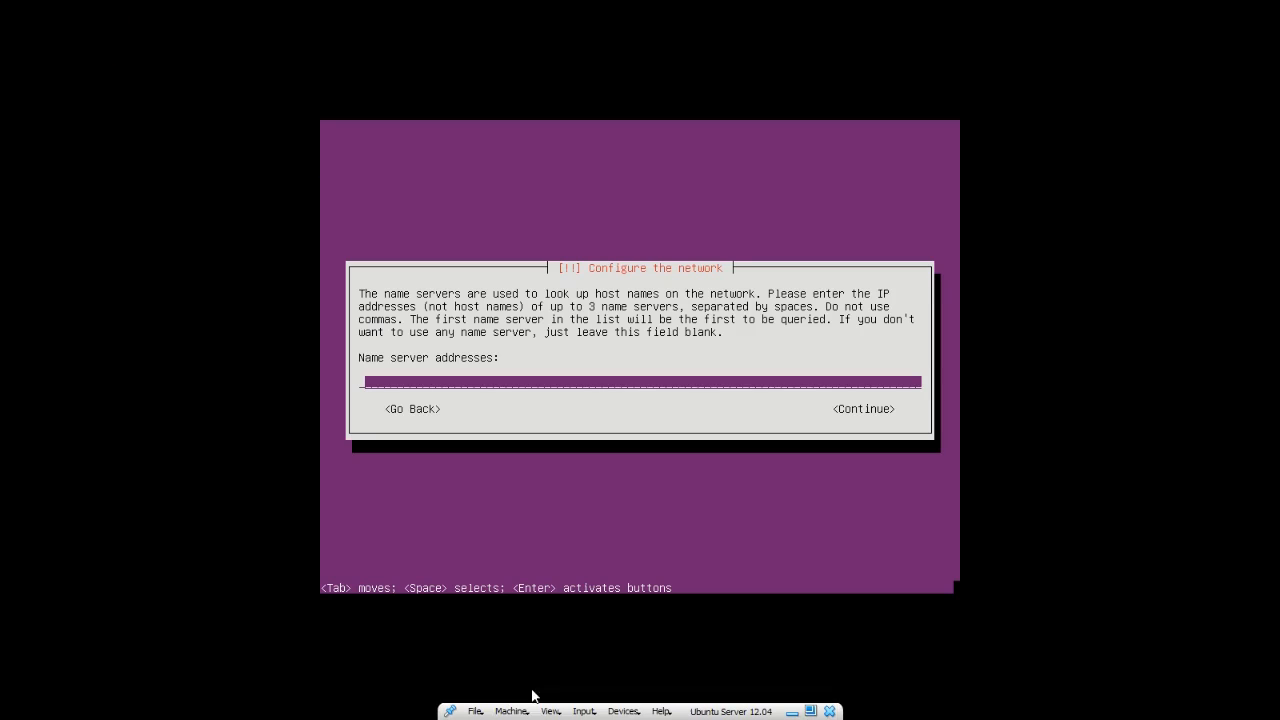
{"action": "left_click", "coordinate": [797, 711]}
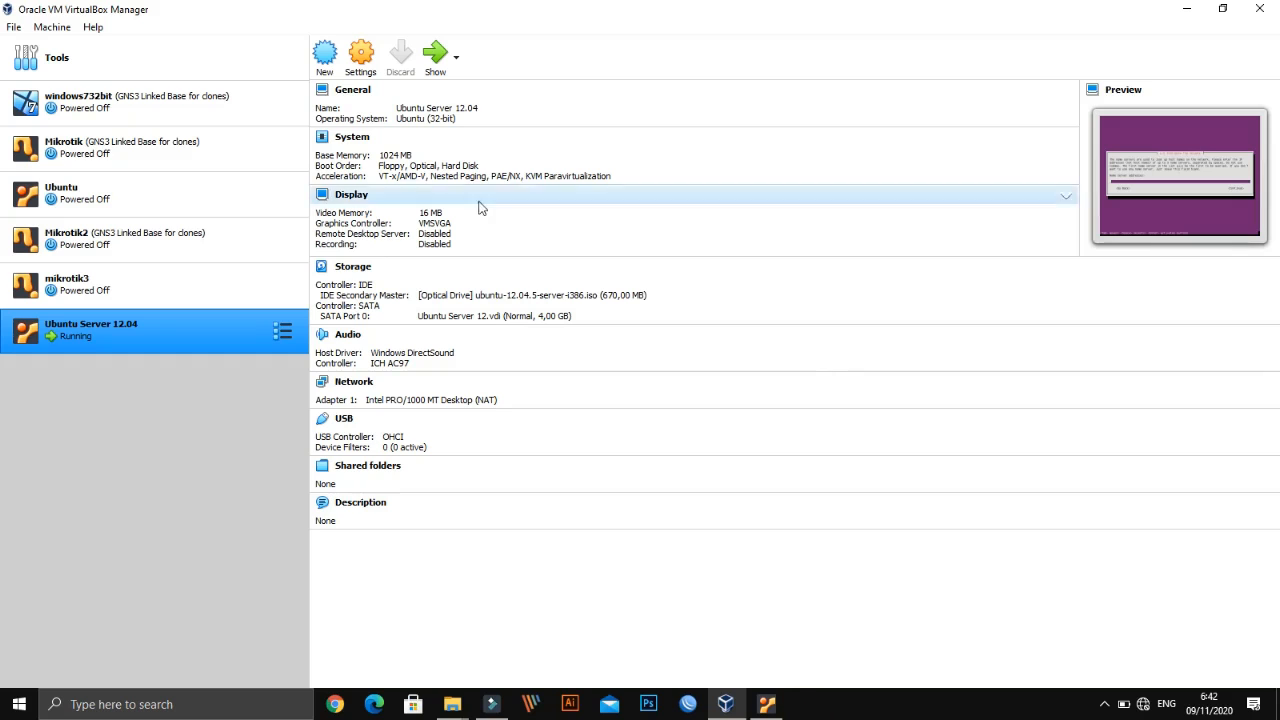
{"action": "left_click", "coordinate": [766, 705]}
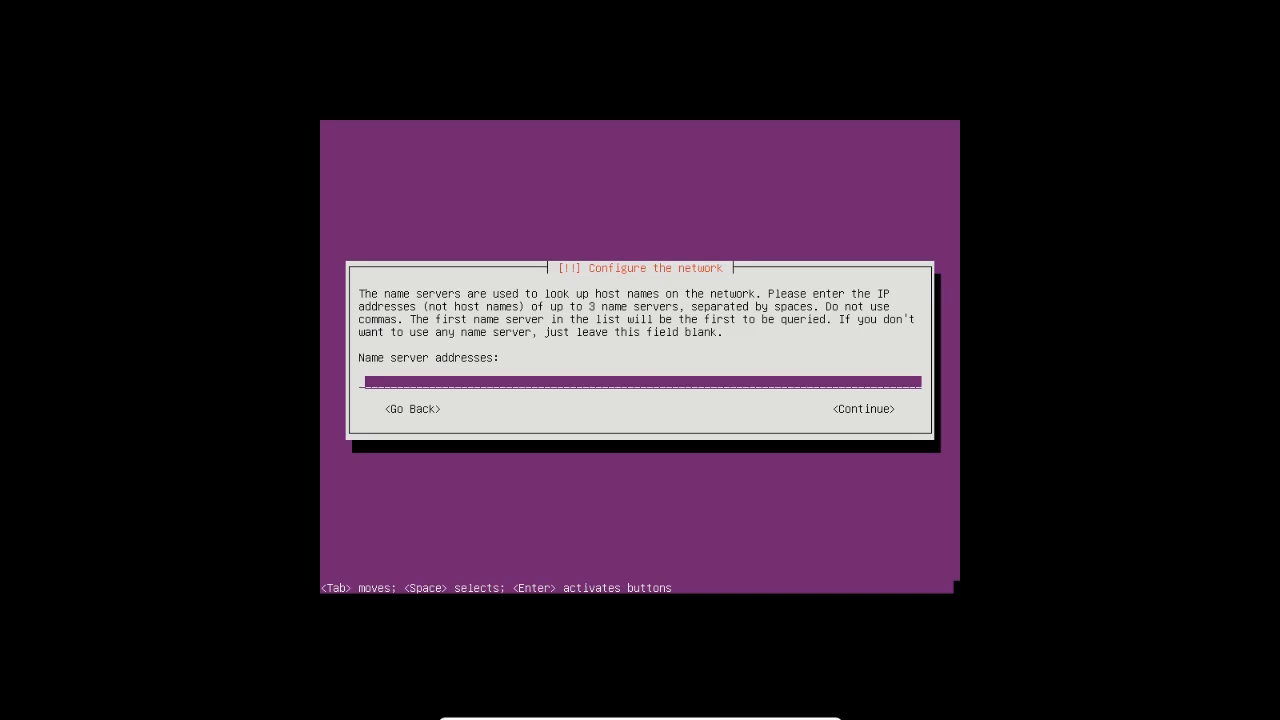
{"action": "key", "text": "Tab"}
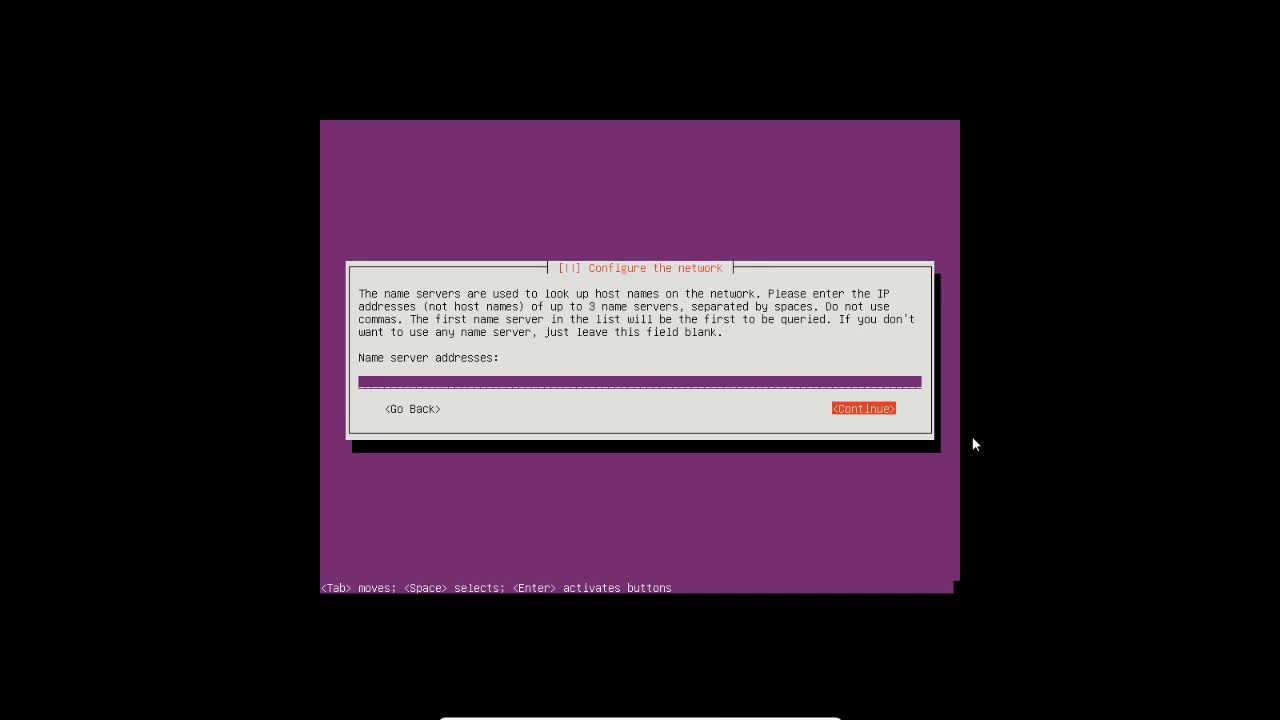
{"action": "key", "text": "Return"}
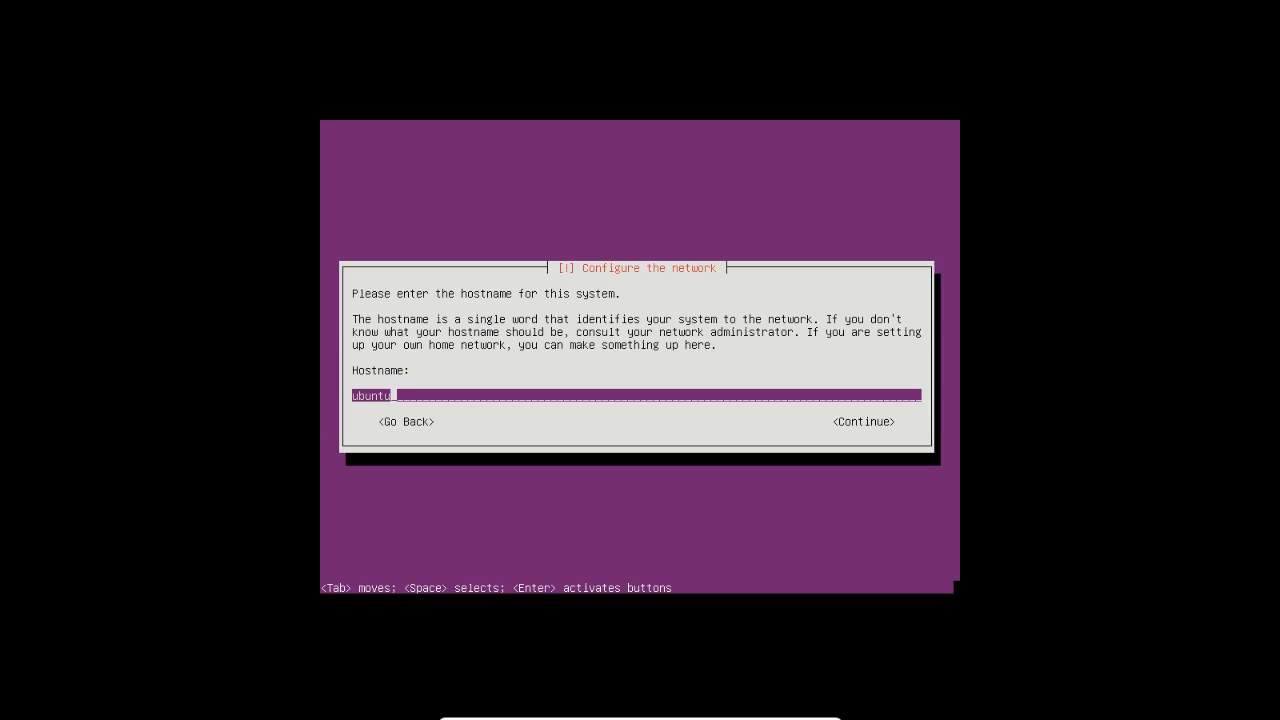
Replace the default hostname 'ubuntu' with a custom hostname and confirm it
{"action": "key", "text": "BackSpace"}
{"action": "key", "text": "BackSpace"}
{"action": "key", "text": "BackSpace"}
{"action": "key", "text": "BackSpace"}
{"action": "key", "text": "BackSpace"}
{"action": "key", "text": "BackSpace"}
{"action": "type", "text": "saidi"}
{"action": "key", "text": "Tab"}
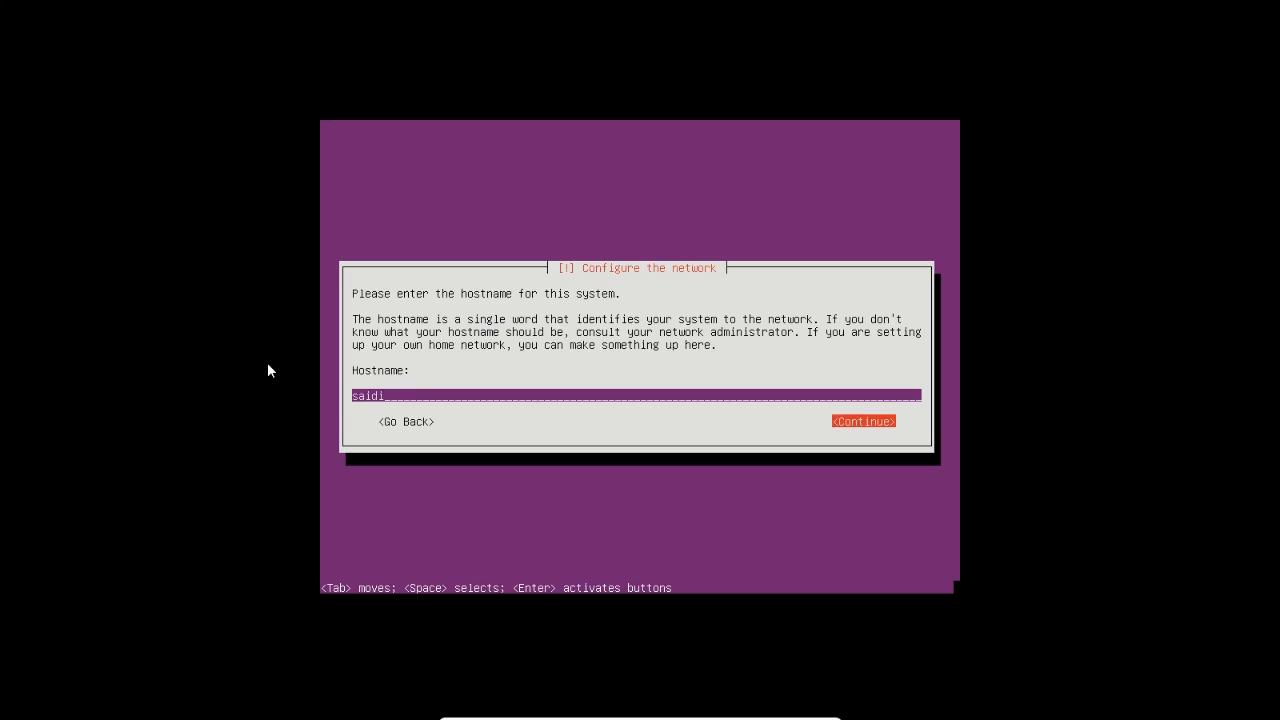
{"action": "key", "text": "Return"}
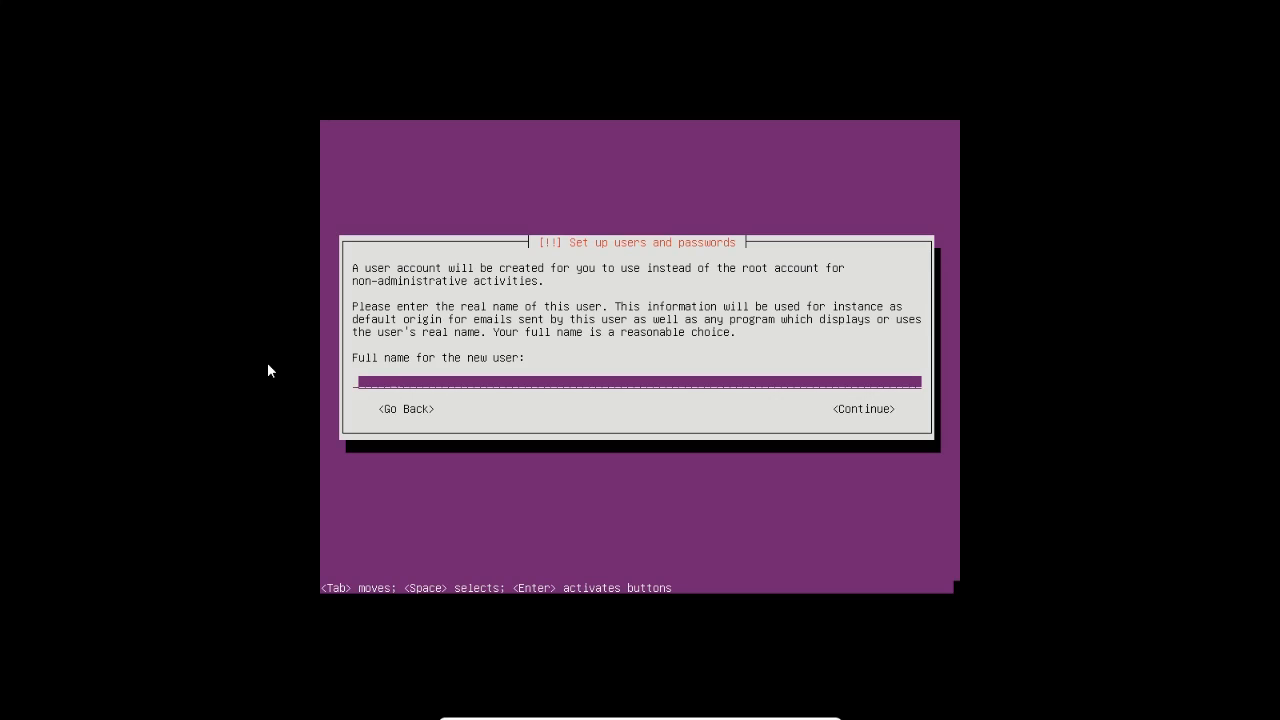
Enter the new user's full name and username, clearing the invalid-username error
{"action": "type", "text": "saidi"}
{"action": "key", "text": "BackSpace"}
{"action": "key", "text": "BackSpace"}
{"action": "key", "text": "BackSpace"}
{"action": "key", "text": "BackSpace"}
{"action": "key", "text": "BackSpace"}
{"action": "key", "text": "Tab"}
{"action": "key", "text": "Return"}
{"action": "key", "text": "Tab"}
{"action": "key", "text": "Return"}
{"action": "key", "text": "Return"}
{"action": "type", "text": "ramadan"}
{"action": "key", "text": "Return"}
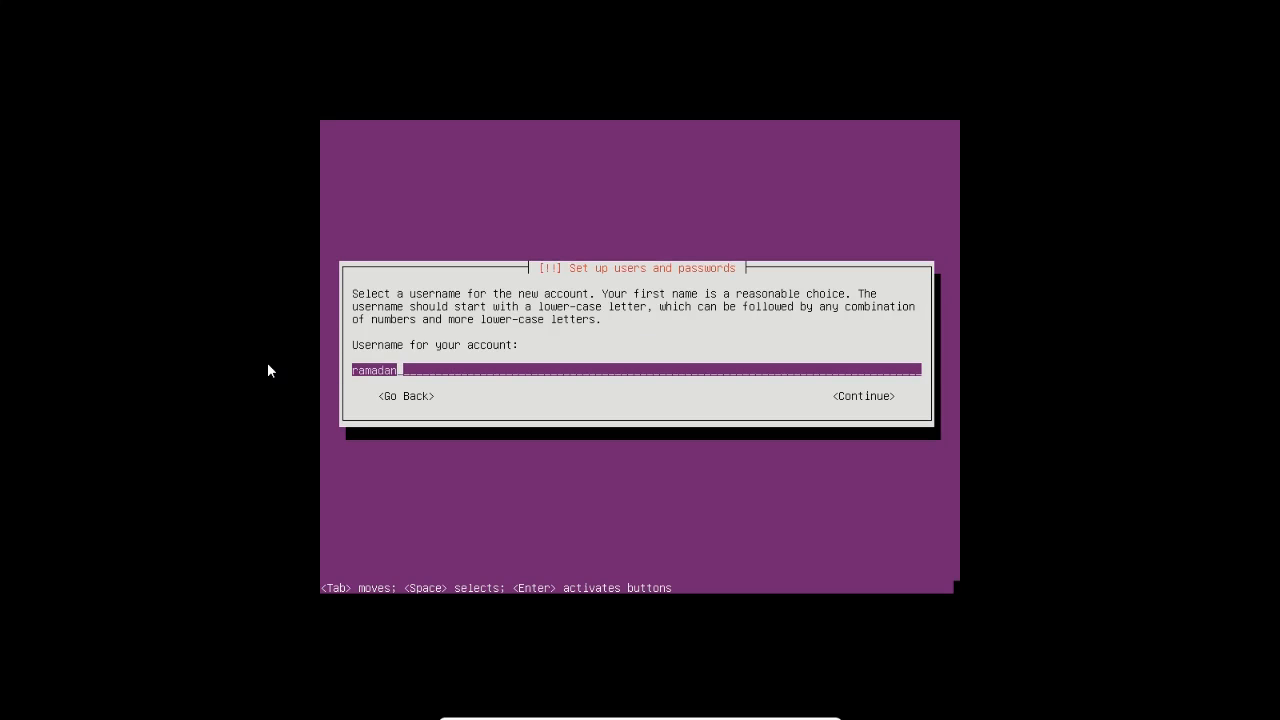
{"action": "key", "text": "Return"}
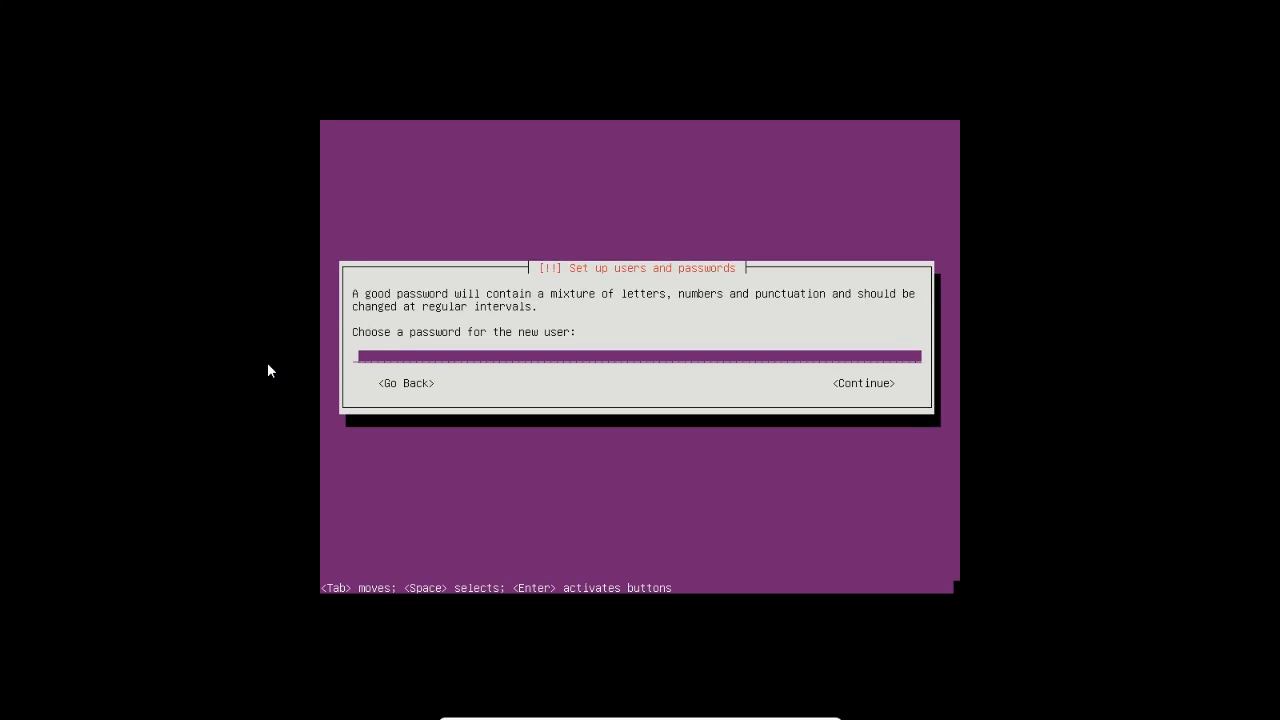
Enter the user password and its verification, then dismiss the password mismatch error
{"action": "type", "text": "*********"}
{"action": "key", "text": "BackSpace"}
{"action": "key", "text": "BackSpace"}
{"action": "key", "text": "BackSpace"}
{"action": "key", "text": "BackSpace"}
{"action": "key", "text": "BackSpace"}
{"action": "key", "text": "BackSpace"}
{"action": "key", "text": "BackSpace"}
{"action": "key", "text": "BackSpace"}
{"action": "key", "text": "BackSpace"}
{"action": "type", "text": "***********"}
{"action": "key", "text": "Return"}
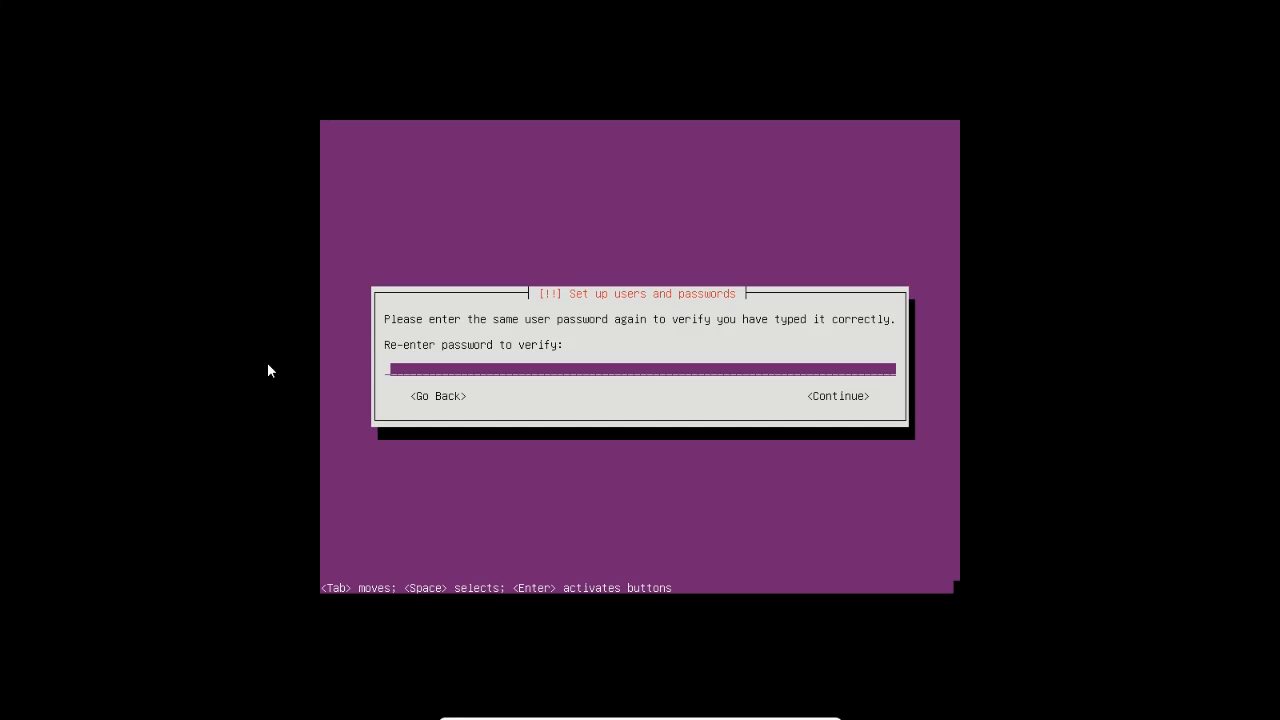
{"action": "type", "text": "***********"}
{"action": "key", "text": "Return"}
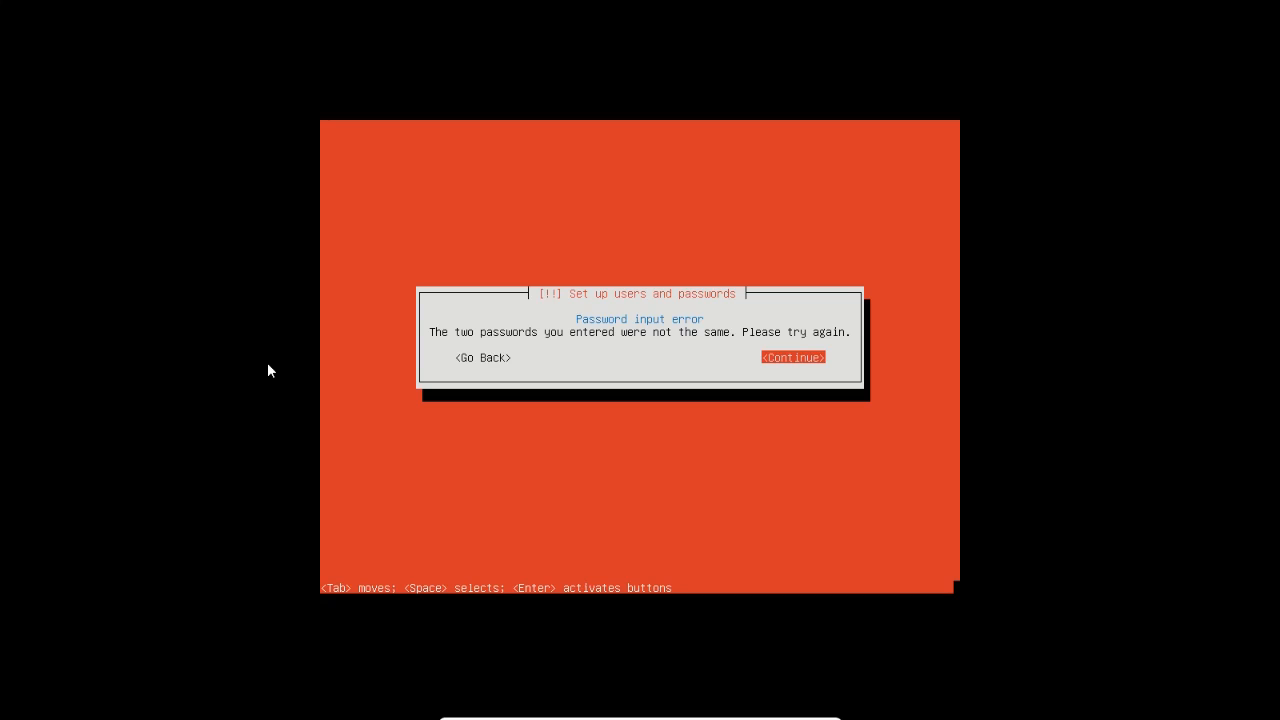
{"action": "key", "text": "Return"}
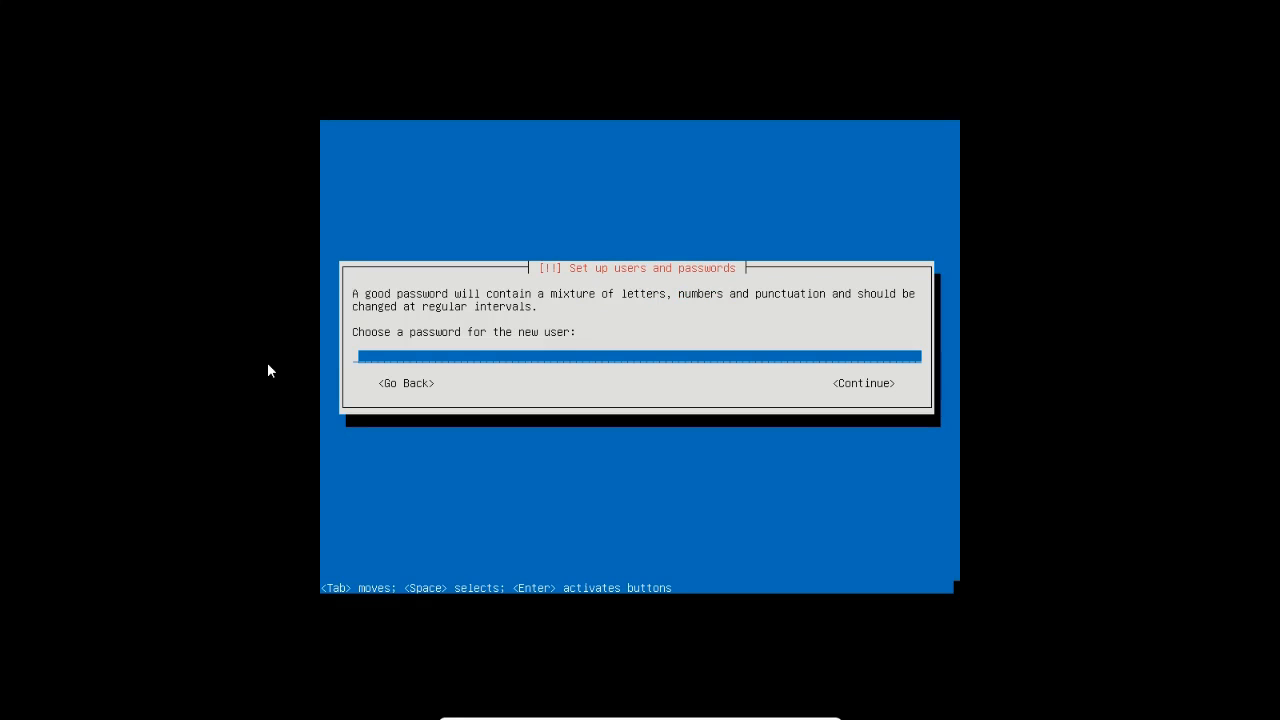
Re-enter the new password and confirm it in the verify field
{"action": "type", "text": "**"}
{"action": "type", "text": "*********"}
{"action": "key", "text": "Return"}
{"action": "type", "text": "**********"}
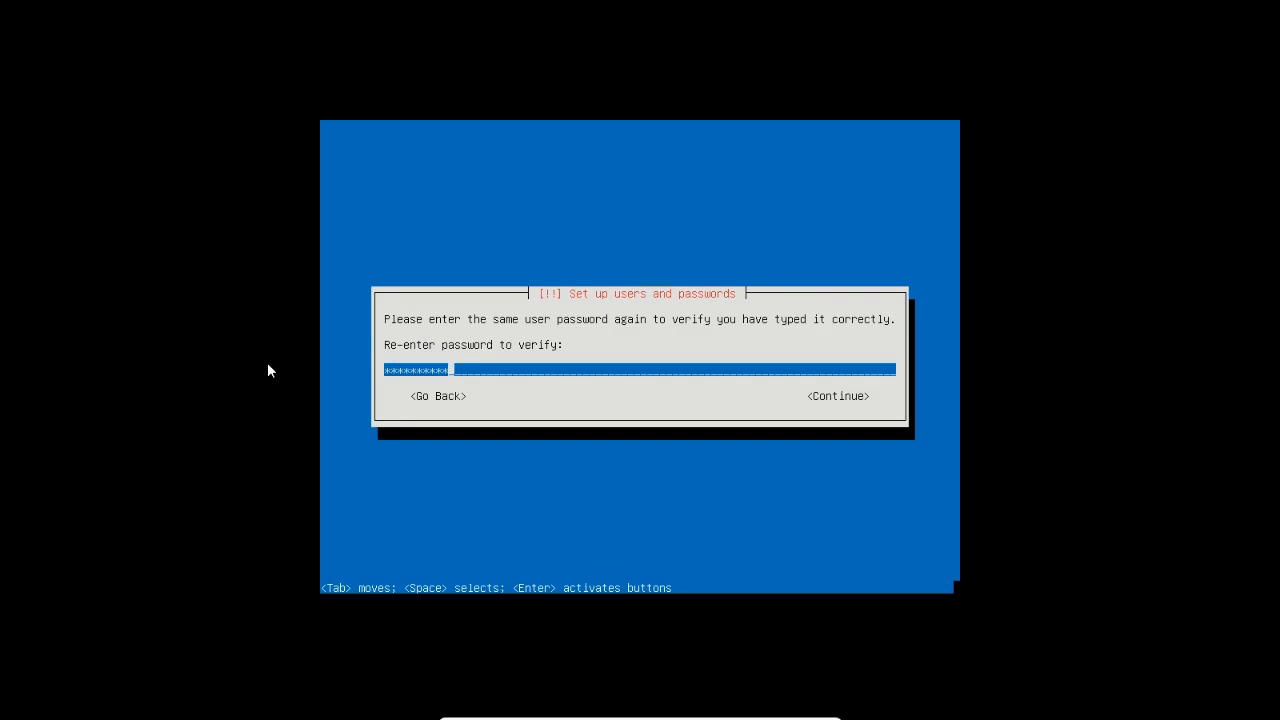
{"action": "type", "text": "*"}
{"action": "key", "text": "Return"}
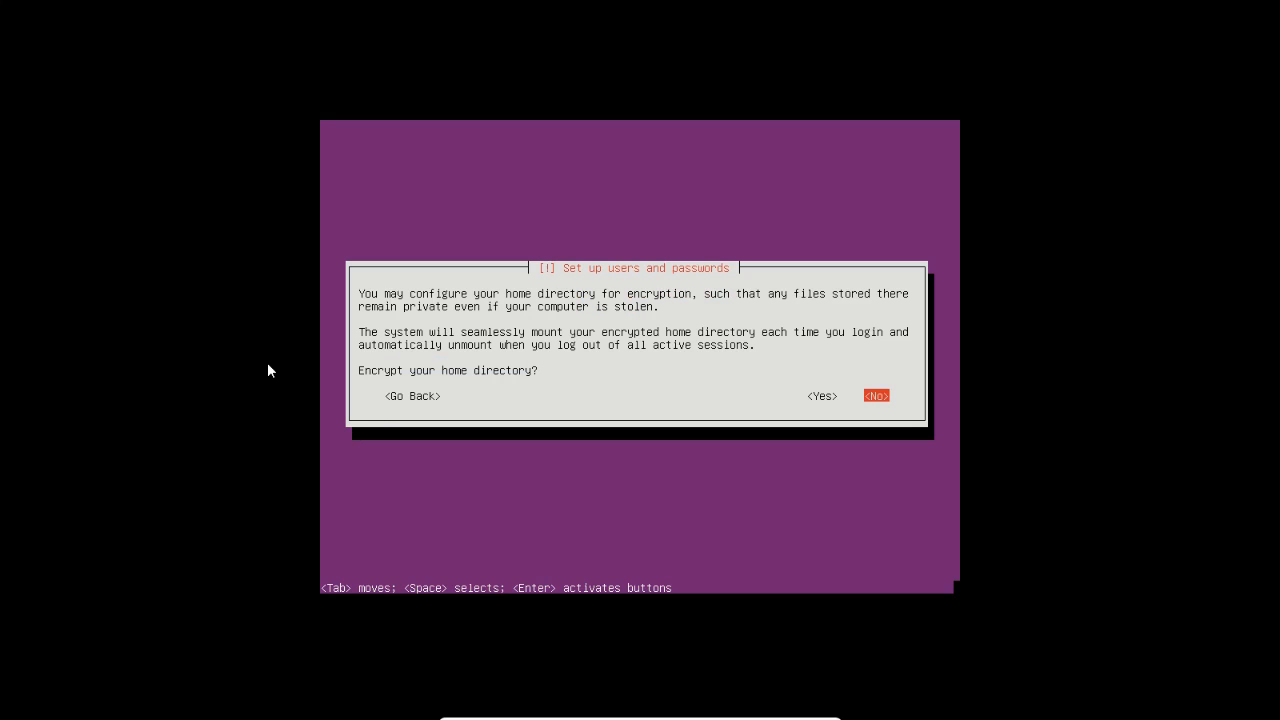
Decline home directory encryption and accept Eastern as the time zone
{"action": "key", "text": "Left"}
{"action": "key", "text": "Right"}
{"action": "key", "text": "Return"}
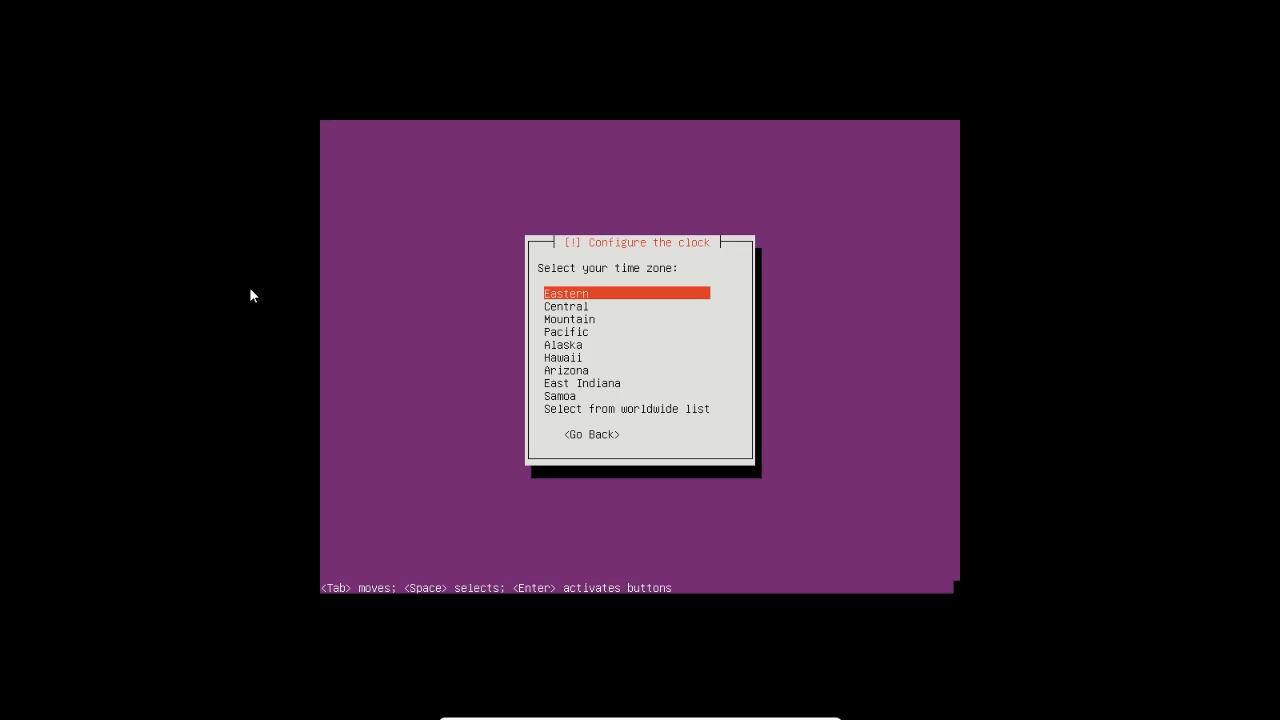
{"action": "key", "text": "Return"}
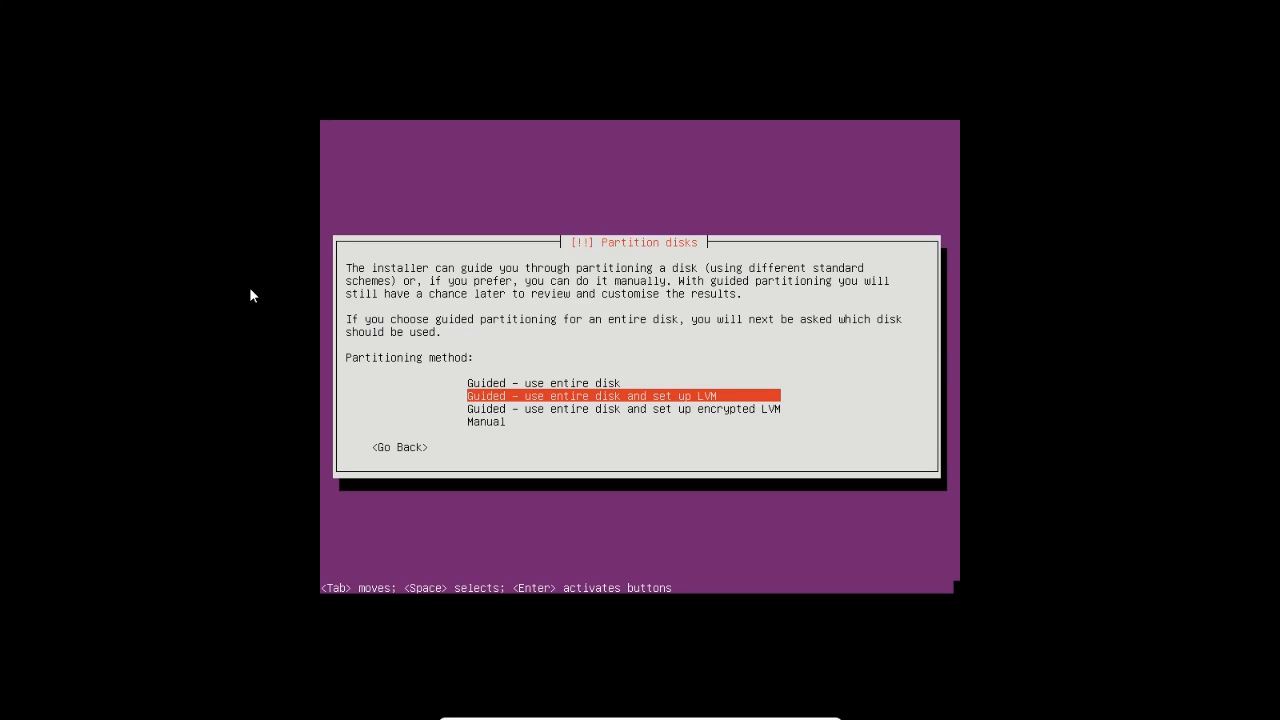
Choose 'Guided – use entire disk' as the partitioning method
{"action": "key", "text": "Down"}
{"action": "key", "text": "Down"}
{"action": "key", "text": "Up"}
{"action": "key", "text": "Up"}
{"action": "key", "text": "Up"}
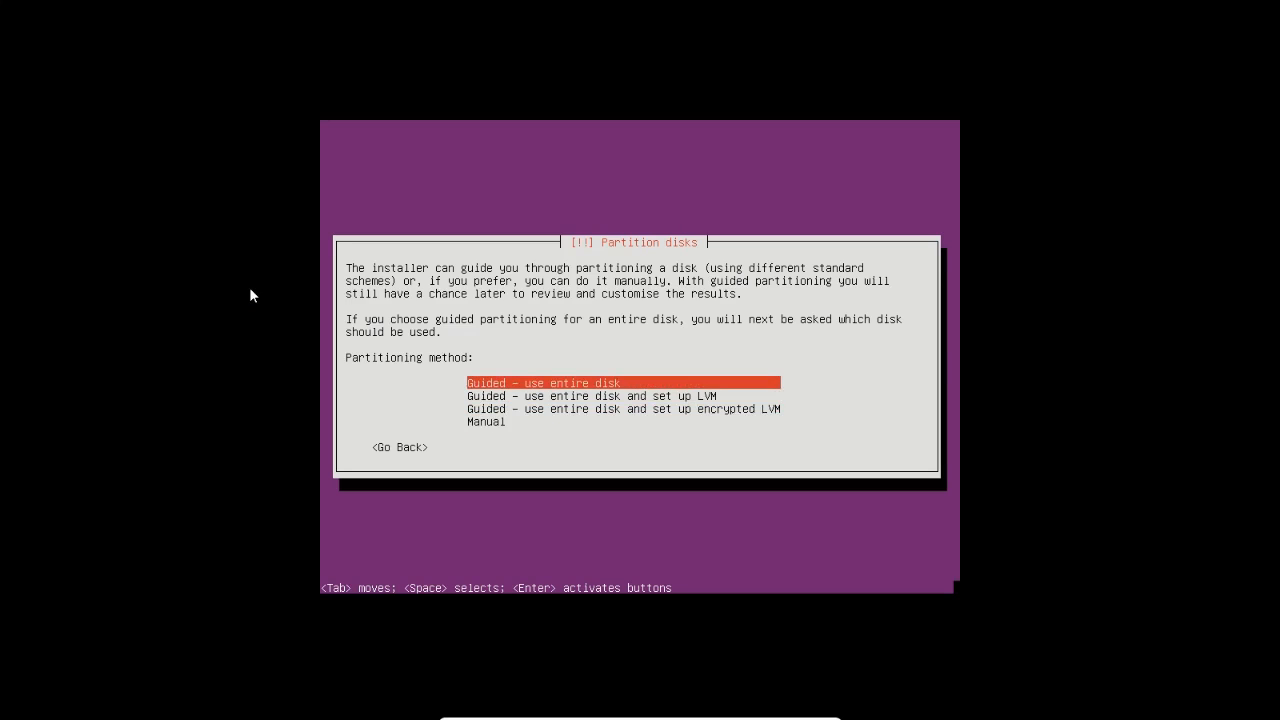
{"action": "key", "text": "Down"}
{"action": "key", "text": "Down"}
{"action": "key", "text": "Up"}
{"action": "key", "text": "Up"}
{"action": "key", "text": "Down"}
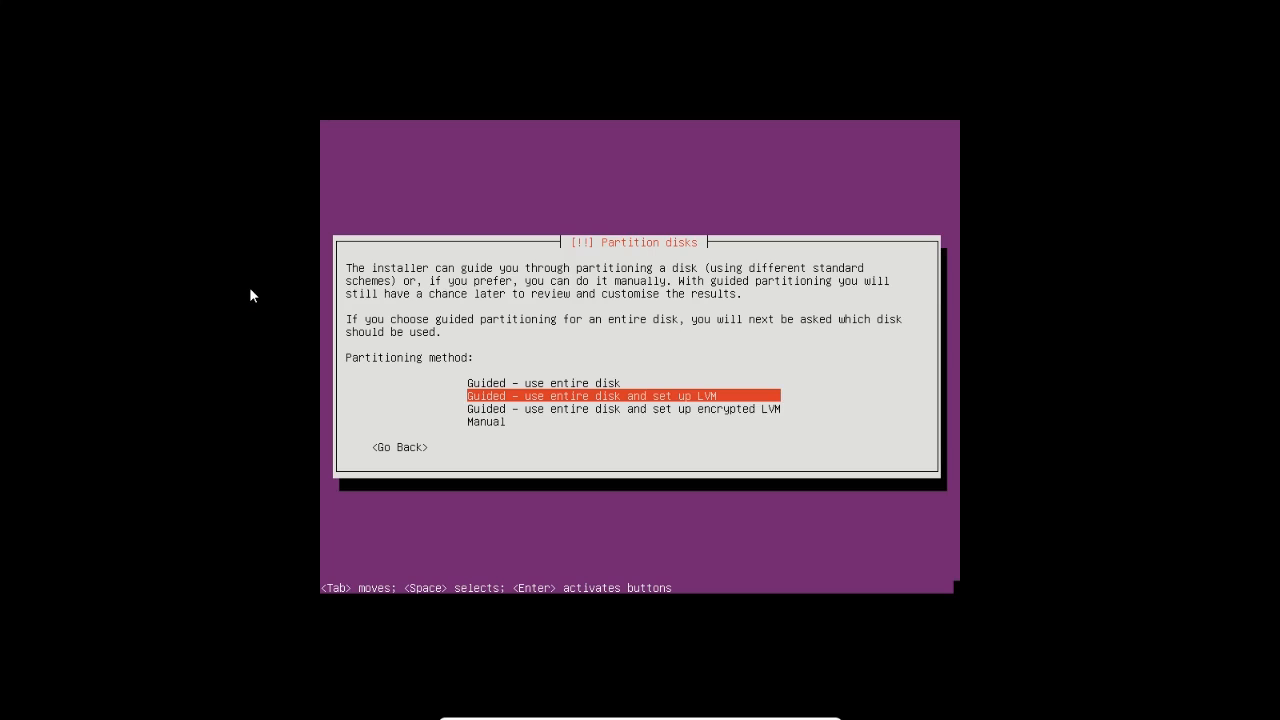
{"action": "key", "text": "Down"}
{"action": "key", "text": "Up"}
{"action": "key", "text": "Up"}
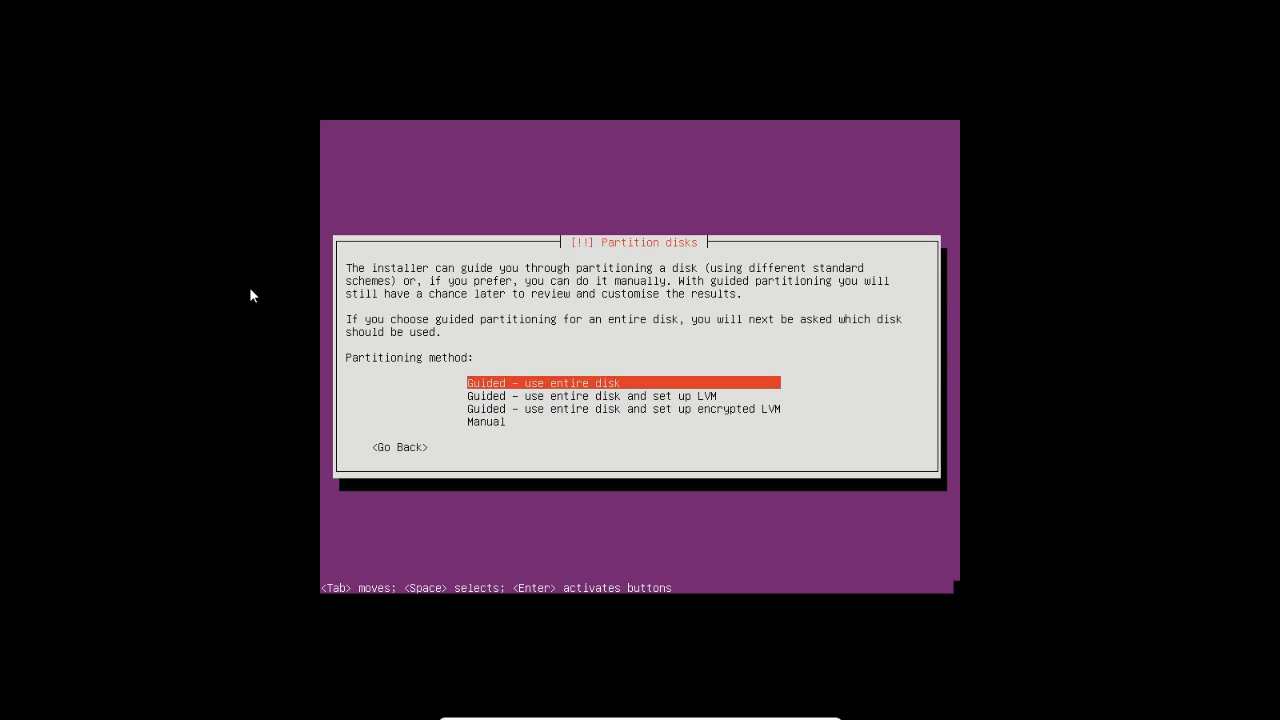
{"action": "key", "text": "Down"}
{"action": "key", "text": "Up"}
{"action": "key", "text": "Return"}
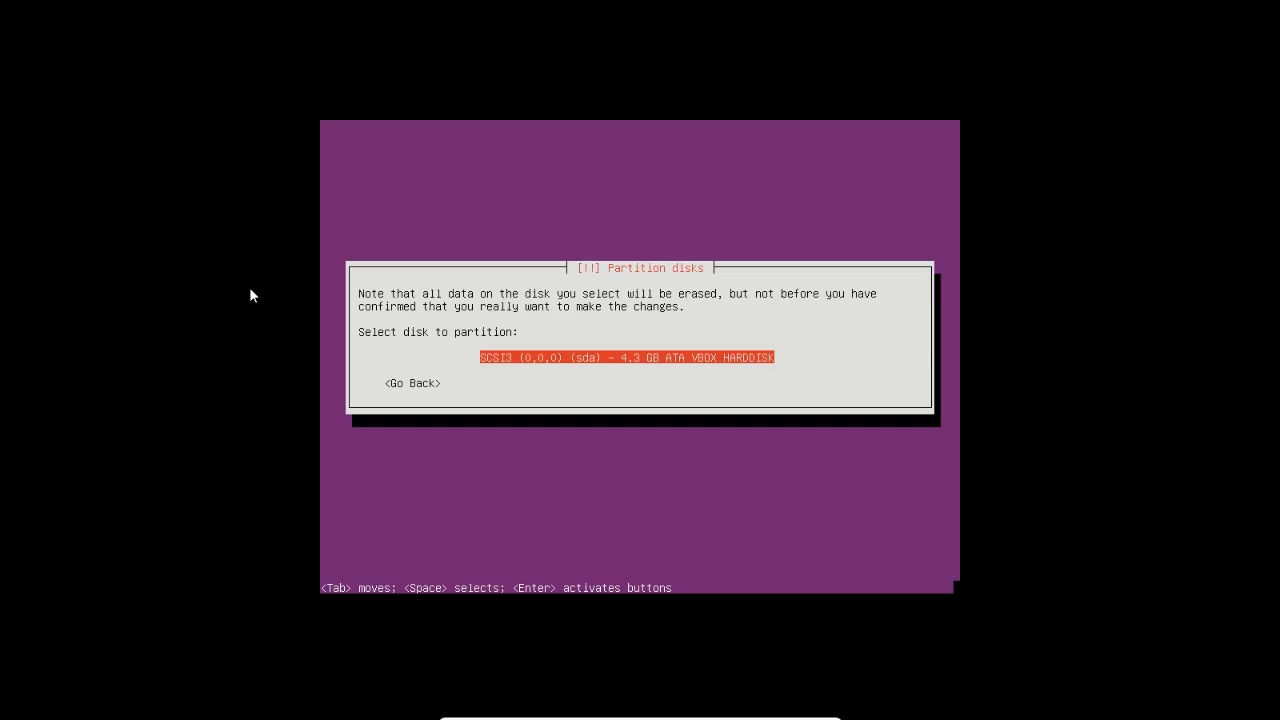
Select the 4.3 GB SCSI3 (sda) disk and write the partition changes
{"action": "key", "text": "Return"}
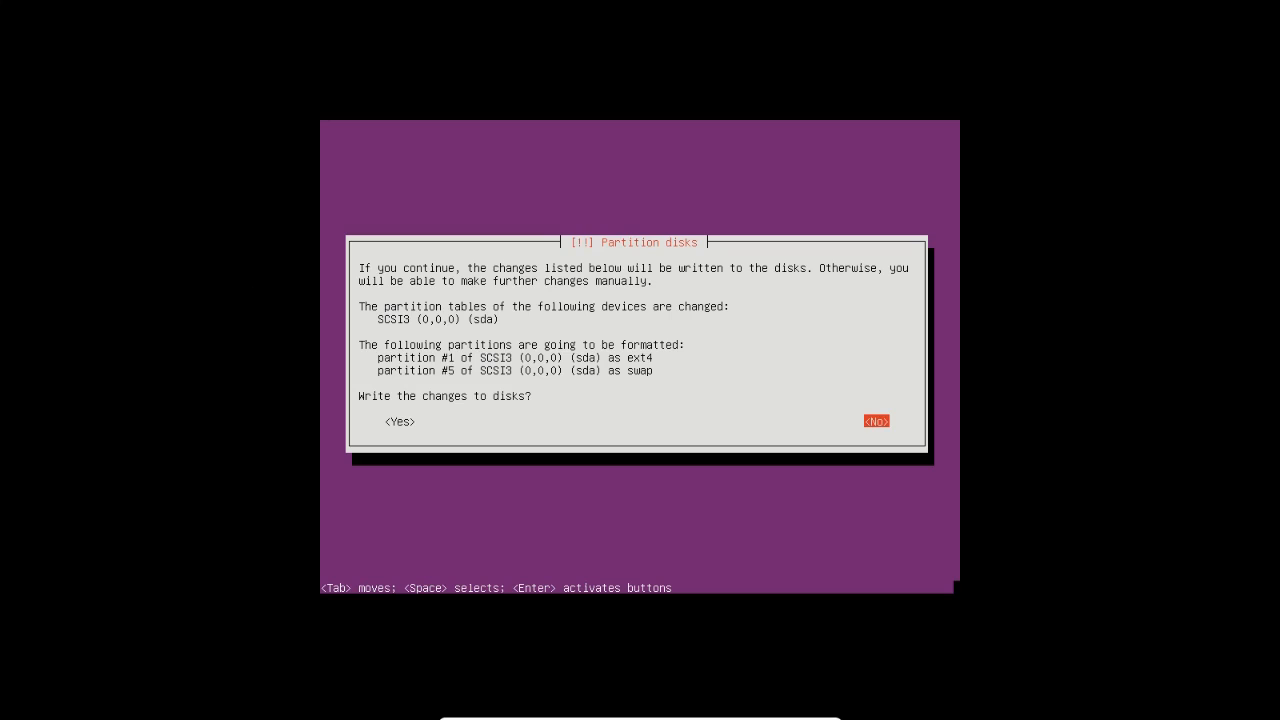
{"action": "key", "text": "Tab"}
{"action": "key", "text": "Return"}
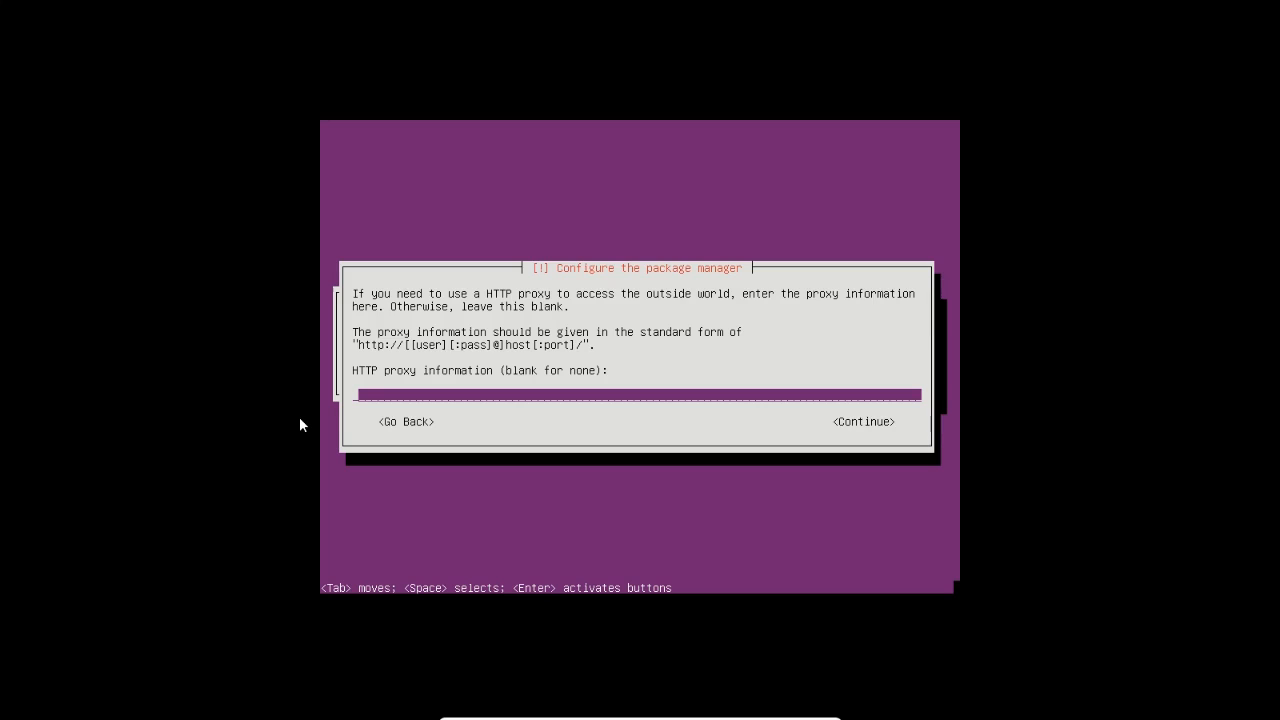
Leave the HTTP proxy blank and select 'No automatic updates'
{"action": "key", "text": "Tab"}
{"action": "key", "text": "Return"}
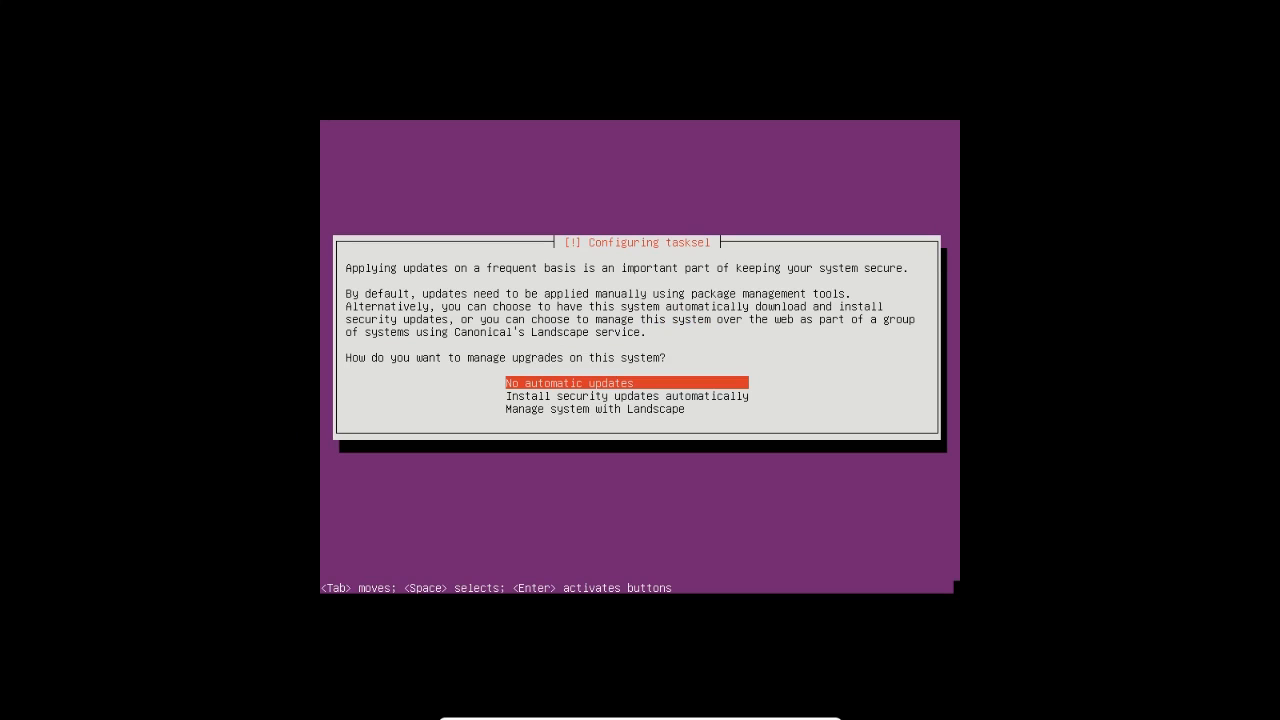
{"action": "key", "text": "Down"}
{"action": "key", "text": "Down"}
{"action": "key", "text": "Up"}
{"action": "key", "text": "Up"}
{"action": "key", "text": "Down"}
{"action": "key", "text": "Up"}
{"action": "key", "text": "Return"}
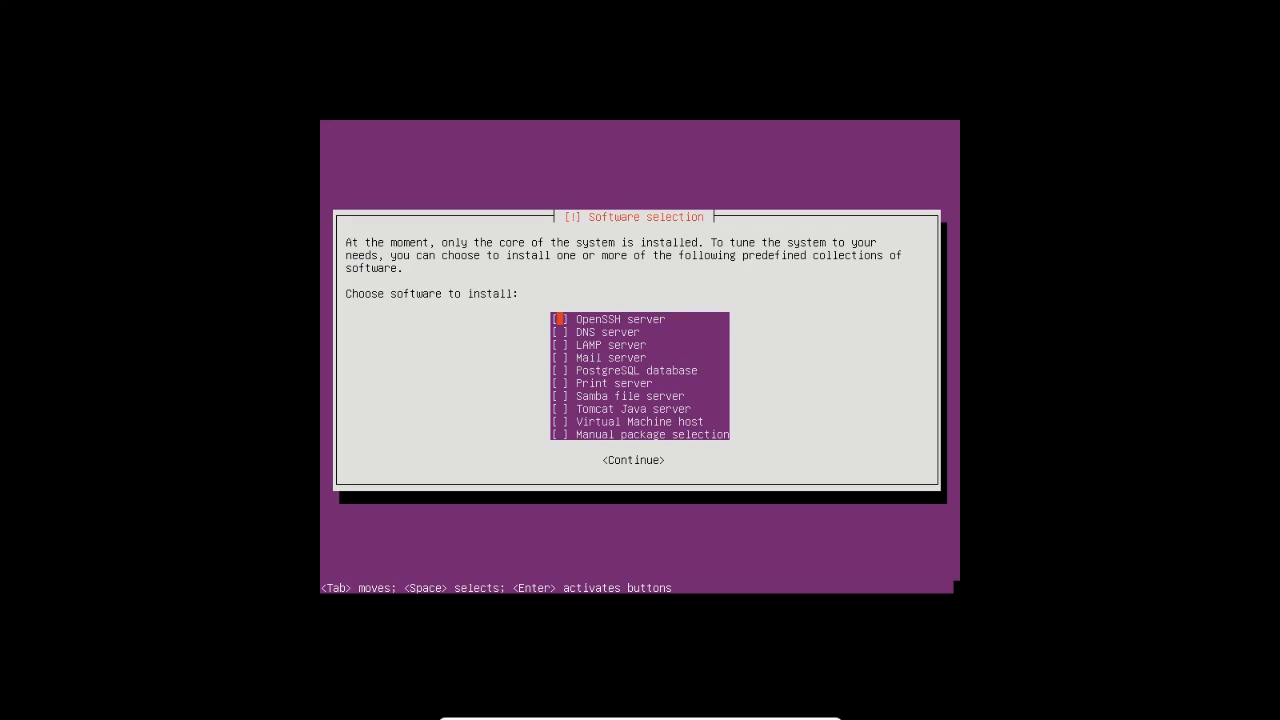
Select only OpenSSH server in Software selection and start the package installation
{"action": "key", "text": "Down"}
{"action": "key", "text": "Down"}
{"action": "key", "text": "Down"}
{"action": "key", "text": "Down"}
{"action": "key", "text": "Down"}
{"action": "key", "text": "Down"}
{"action": "key", "text": "Down"}
{"action": "key", "text": "Down"}
{"action": "key", "text": "Down"}
{"action": "key", "text": "Up"}
{"action": "key", "text": "Up"}
{"action": "key", "text": "Up"}
{"action": "key", "text": "Up"}
{"action": "key", "text": "Up"}
{"action": "key", "text": "Up"}
{"action": "key", "text": "Up"}
{"action": "key", "text": "Up"}
{"action": "key", "text": "Down"}
{"action": "key", "text": "Down"}
{"action": "key", "text": "Down"}
{"action": "key", "text": "Down"}
{"action": "key", "text": "Down"}
{"action": "key", "text": "Down"}
{"action": "key", "text": "Down"}
{"action": "key", "text": "Down"}
{"action": "key", "text": "Up"}
{"action": "key", "text": "Up"}
{"action": "key", "text": "Up"}
{"action": "key", "text": "Up"}
{"action": "key", "text": "Up"}
{"action": "key", "text": "Up"}
{"action": "key", "text": "Up"}
{"action": "key", "text": "Up"}
{"action": "key", "text": "Up"}
{"action": "key", "text": "Down"}
{"action": "key", "text": "Down"}
{"action": "key", "text": "Down"}
{"action": "key", "text": "Down"}
{"action": "key", "text": "Down"}
{"action": "key", "text": "Down"}
{"action": "key", "text": "Down"}
{"action": "key", "text": "Down"}
{"action": "key", "text": "Down"}
{"action": "key", "text": "Up"}
{"action": "key", "text": "Up"}
{"action": "key", "text": "Up"}
{"action": "key", "text": "Up"}
{"action": "key", "text": "Up"}
{"action": "key", "text": "Up"}
{"action": "key", "text": "Up"}
{"action": "key", "text": "Up"}
{"action": "key", "text": "Up"}
{"action": "key", "text": "Tab"}
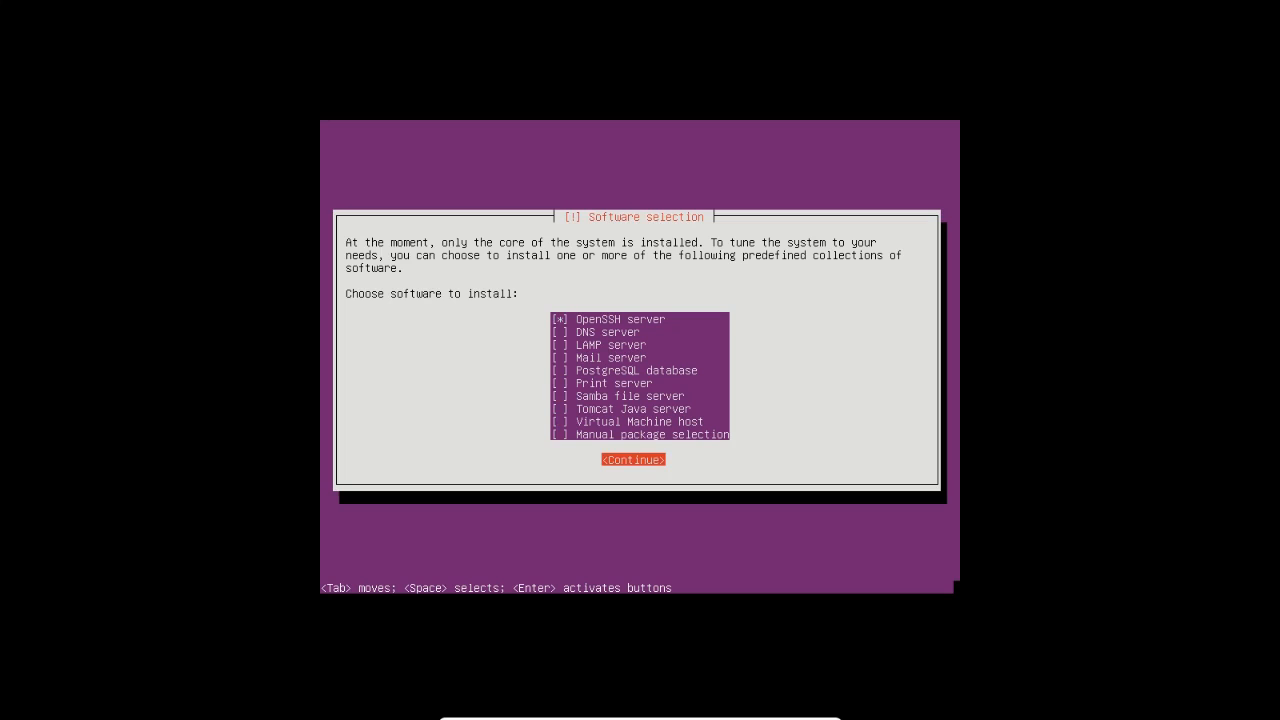
{"action": "key", "text": "Return"}
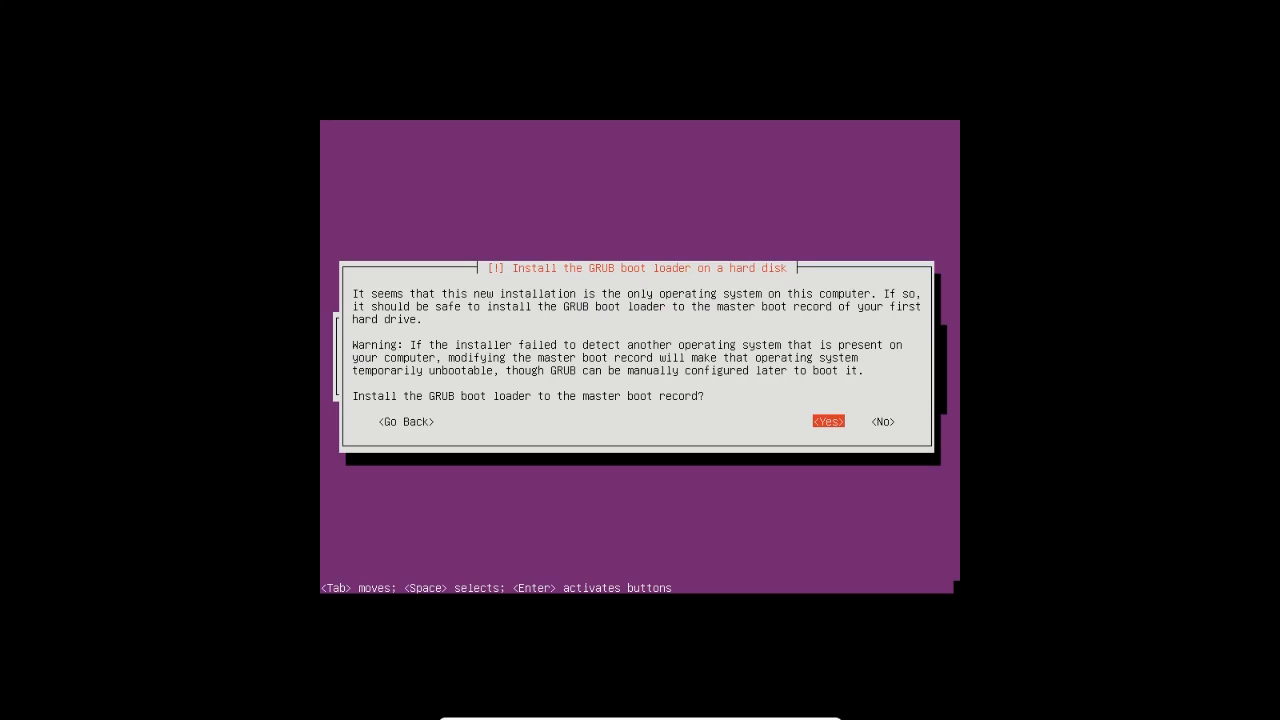
Confirm <Yes> to install the GRUB boot loader to the master boot record
{"action": "key", "text": "Return"}
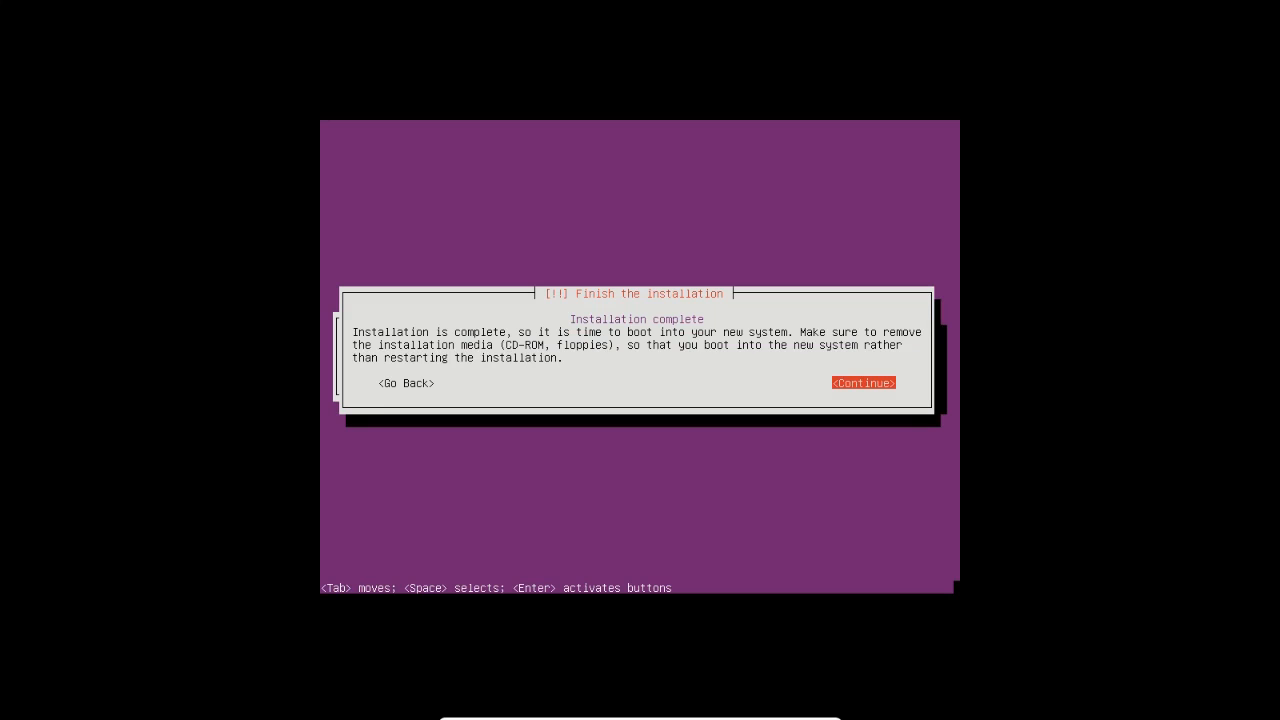
Finish the installation and reboot the VM into the new Ubuntu 12.04.5 LTS system
{"action": "key", "text": "Return"}
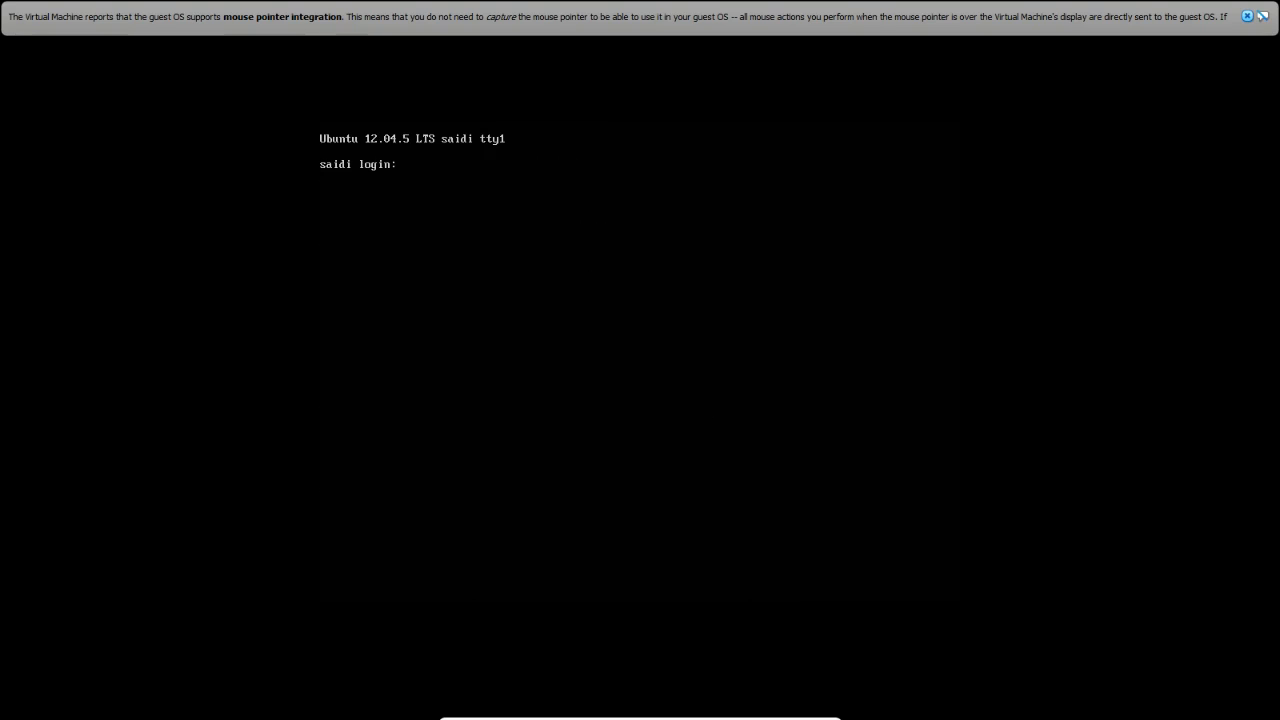
Try logging in at the console with the user's account name, then as root
{"action": "type", "text": "Sai"}
{"action": "key", "text": "BackSpace"}
{"action": "key", "text": "BackSpace"}
{"action": "key", "text": "BackSpace"}
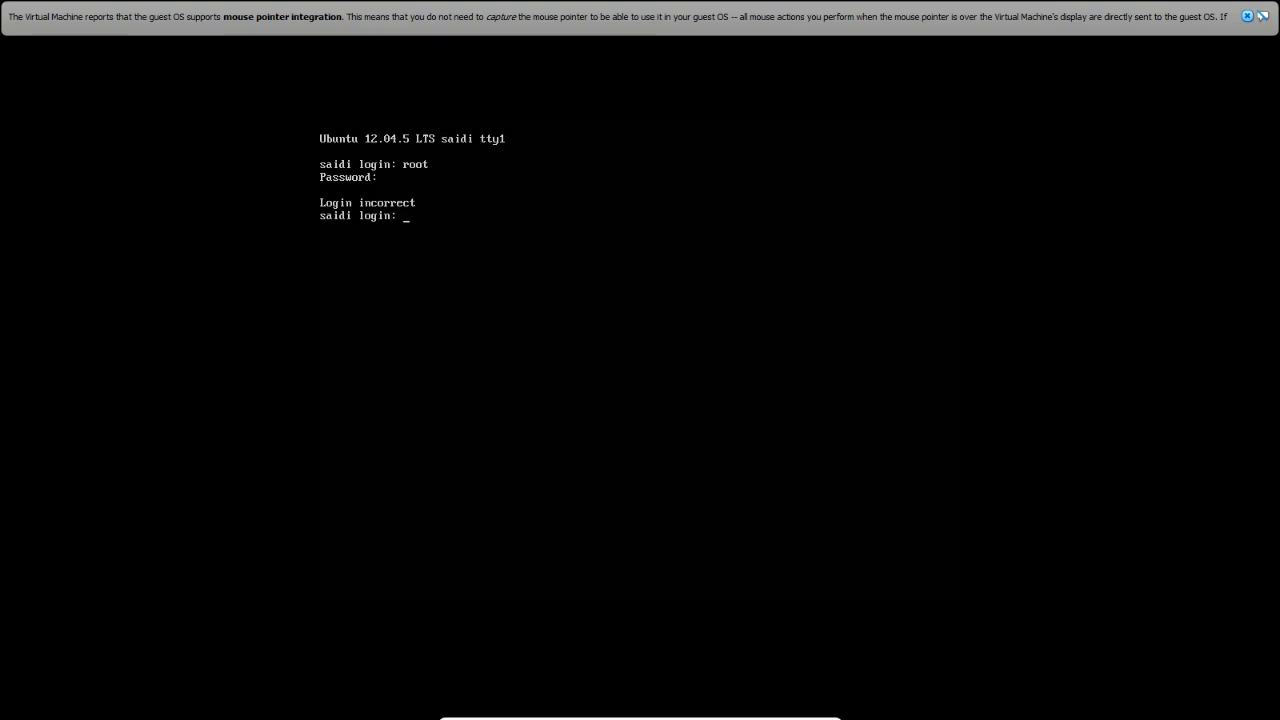
{"action": "type", "text": "saidi"}
{"action": "key", "text": "Return"}
{"action": "type", "text": "root"}
{"action": "key", "text": "Return"}
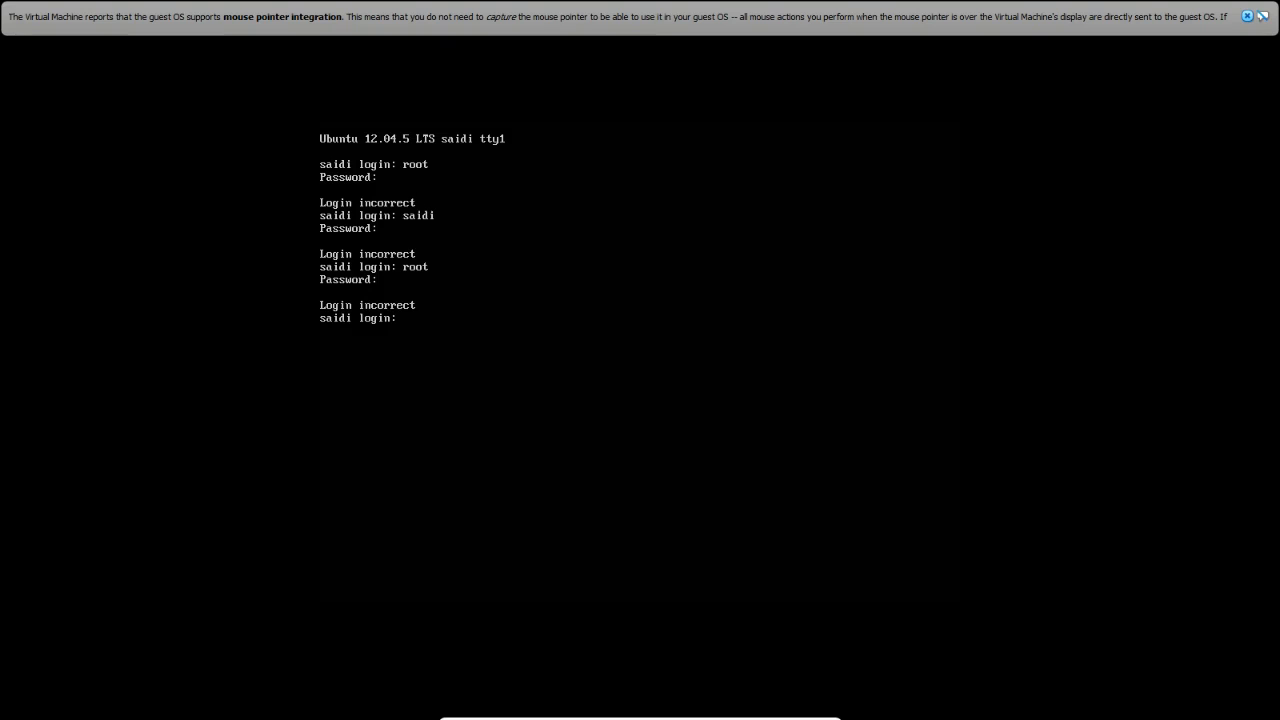
Retry with the user's account name, then submit a second user's name at the login prompt
{"action": "type", "text": "S"}
{"action": "key", "text": "BackSpace"}
{"action": "type", "text": "saidi"}
{"action": "key", "text": "Return"}
{"action": "type", "text": "ramadan"}
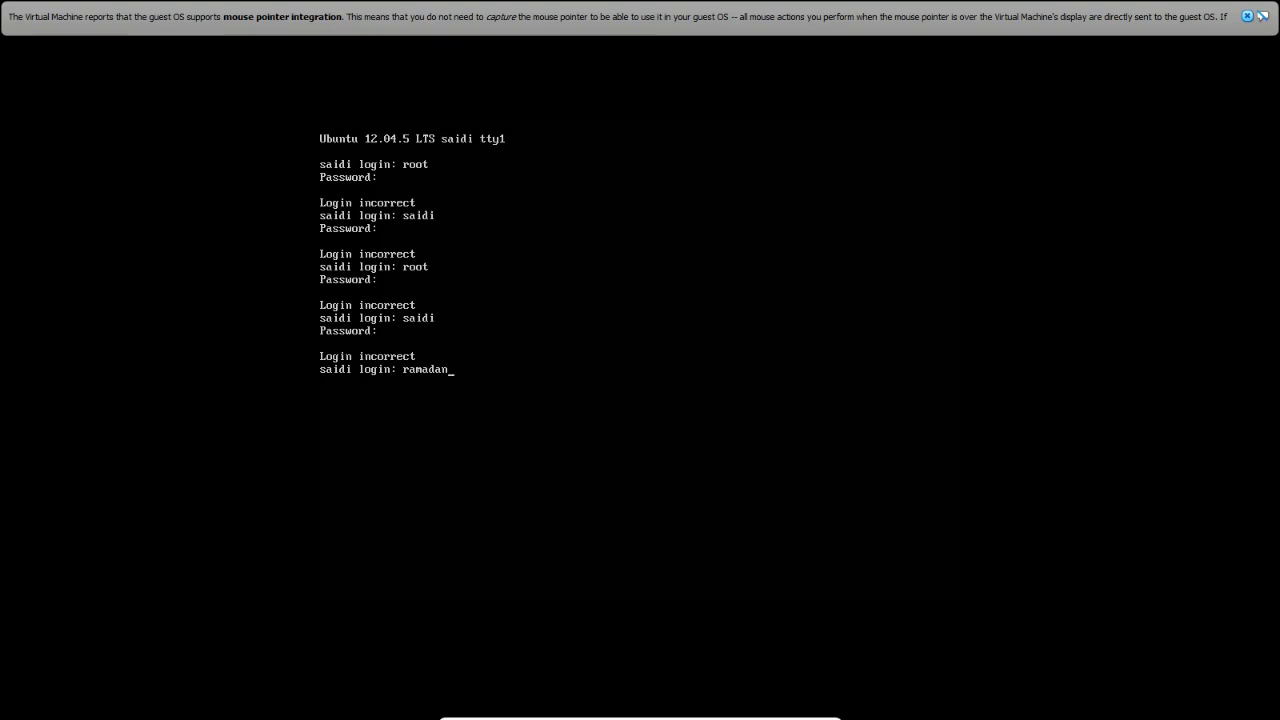
{"action": "key", "text": "Return"}
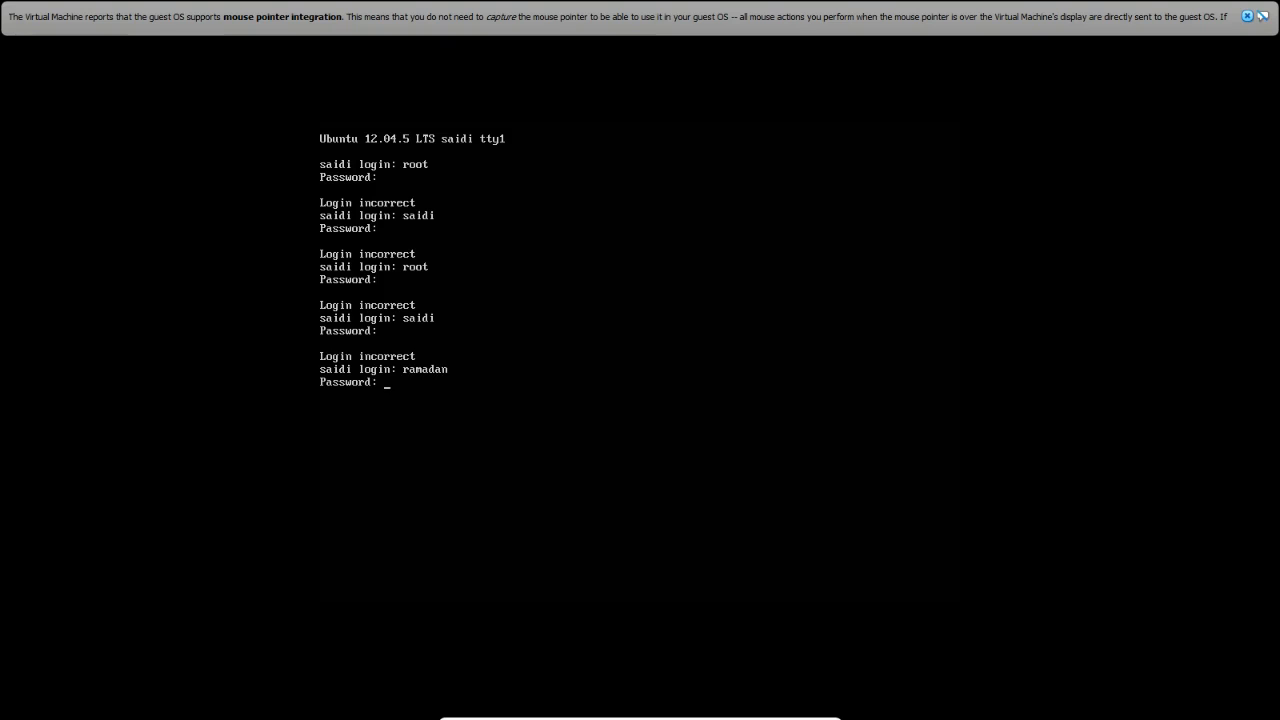
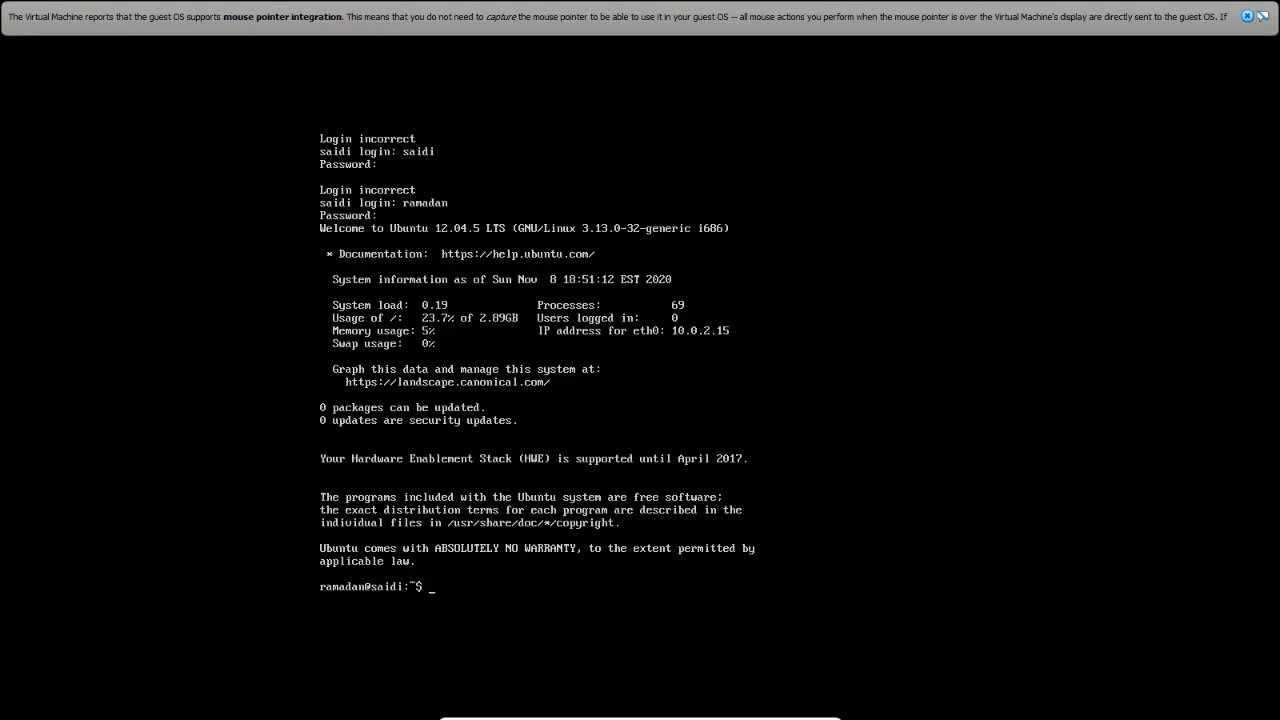
Run 'sudo su' and enter the user's password for sudo
{"action": "type", "text": "sudo su"}
{"action": "key", "text": "Return"}
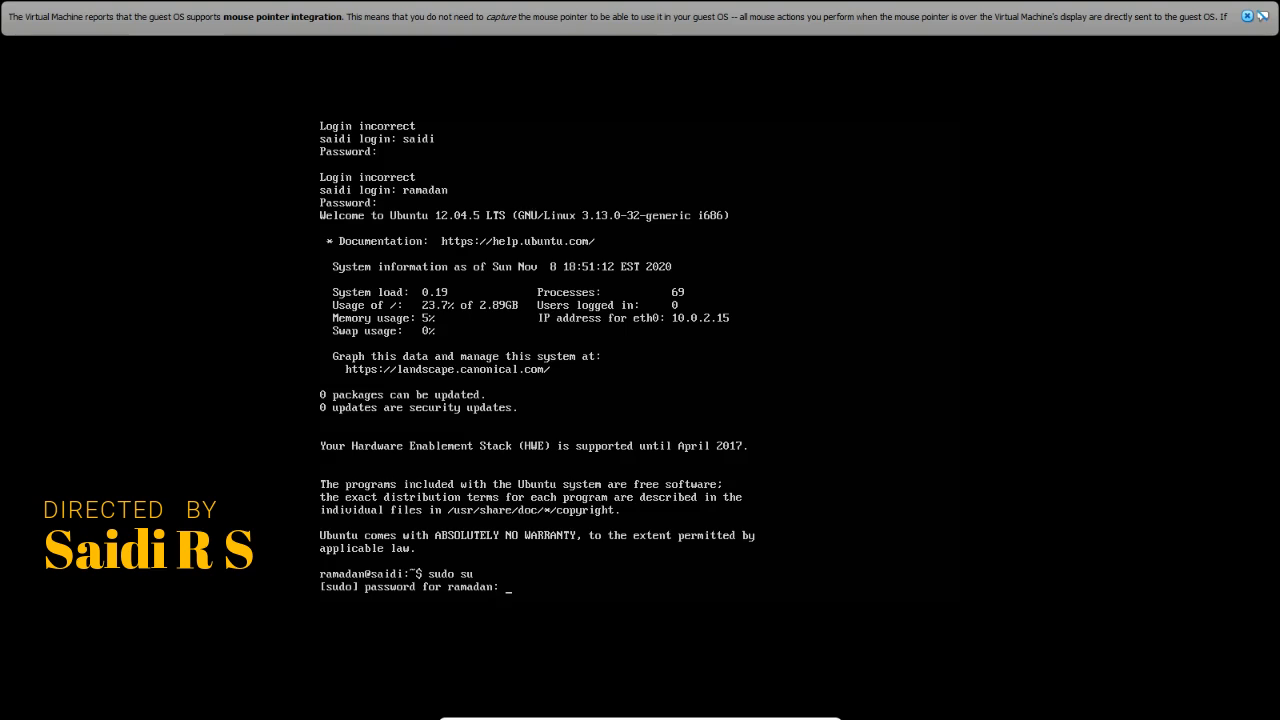
{"action": "key", "text": "Return"}
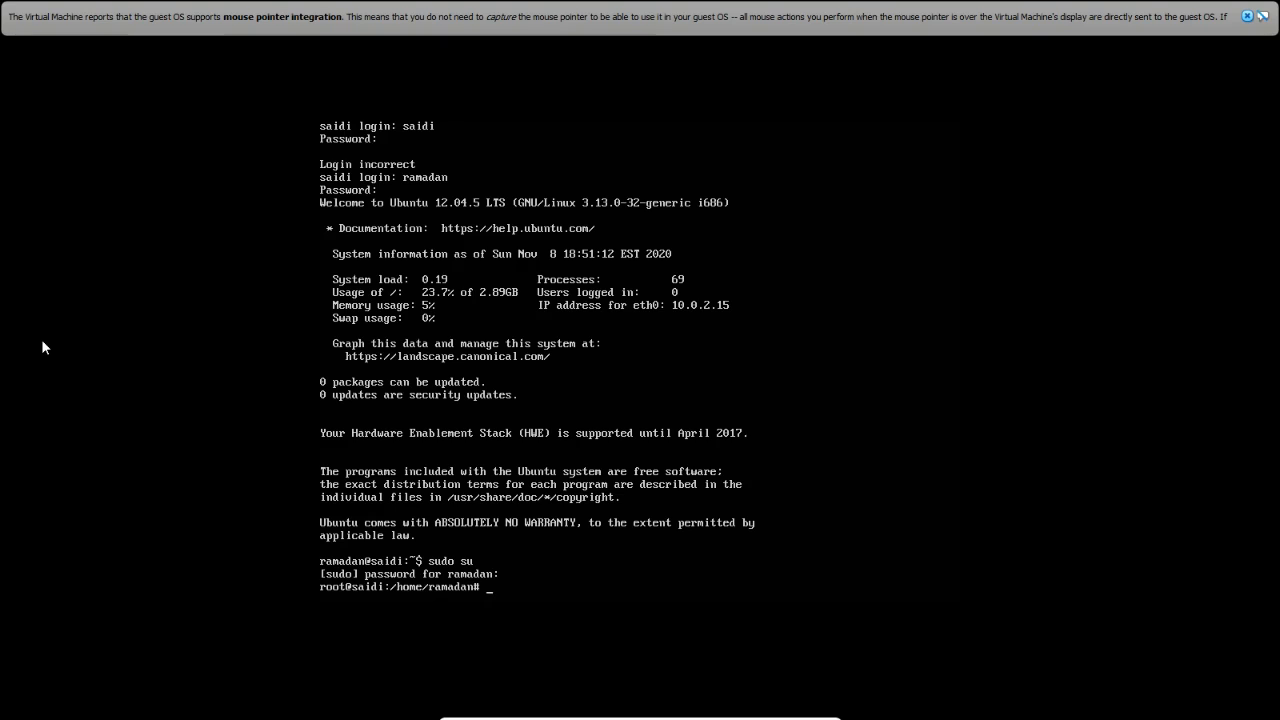
Dismiss the mouse-integration notice, exit full screen, and restore the VM window down from maximized
{"action": "left_click", "coordinate": [1247, 16]}
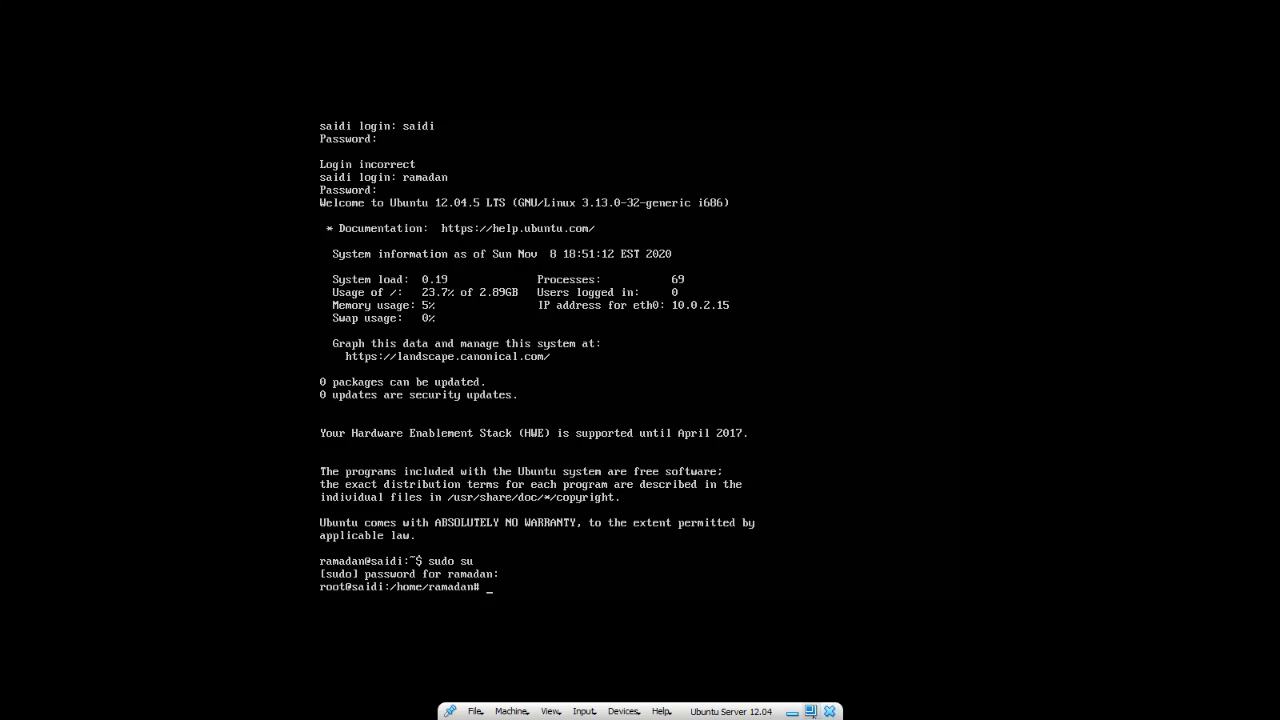
{"action": "left_click", "coordinate": [810, 711]}
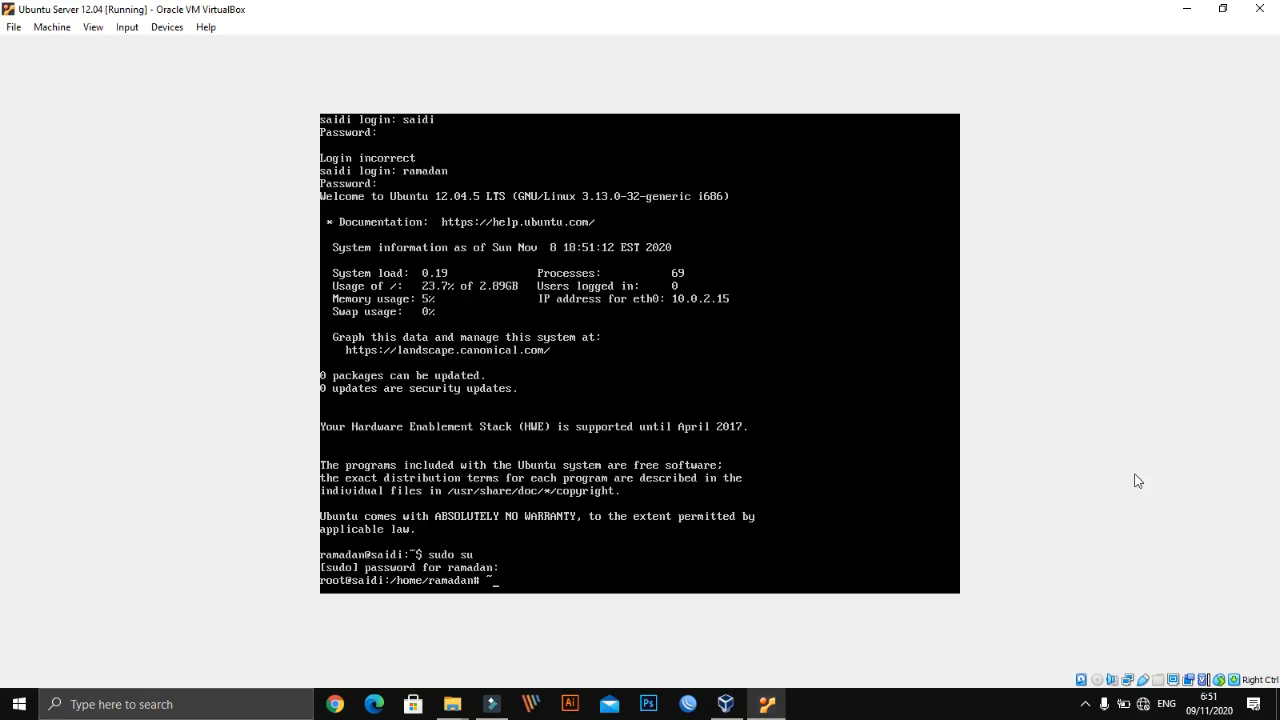
{"action": "left_click", "coordinate": [1225, 9]}
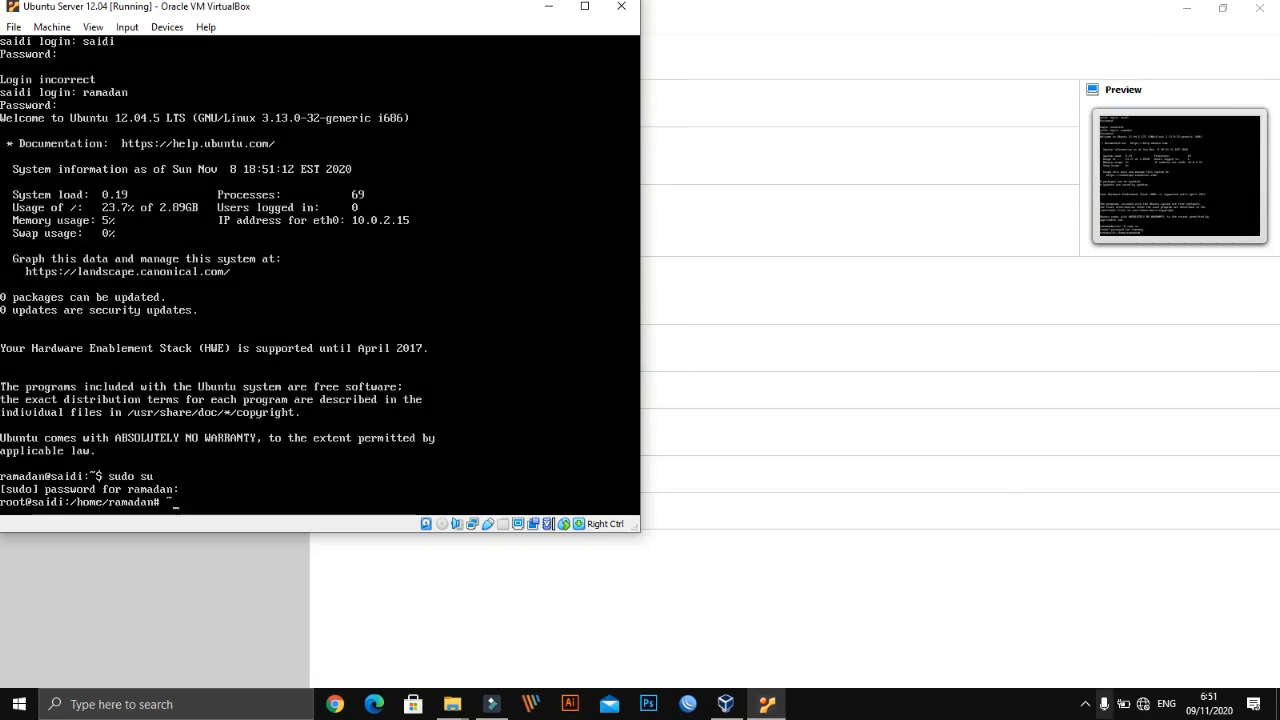
{"action": "left_click", "coordinate": [1040, 710]}
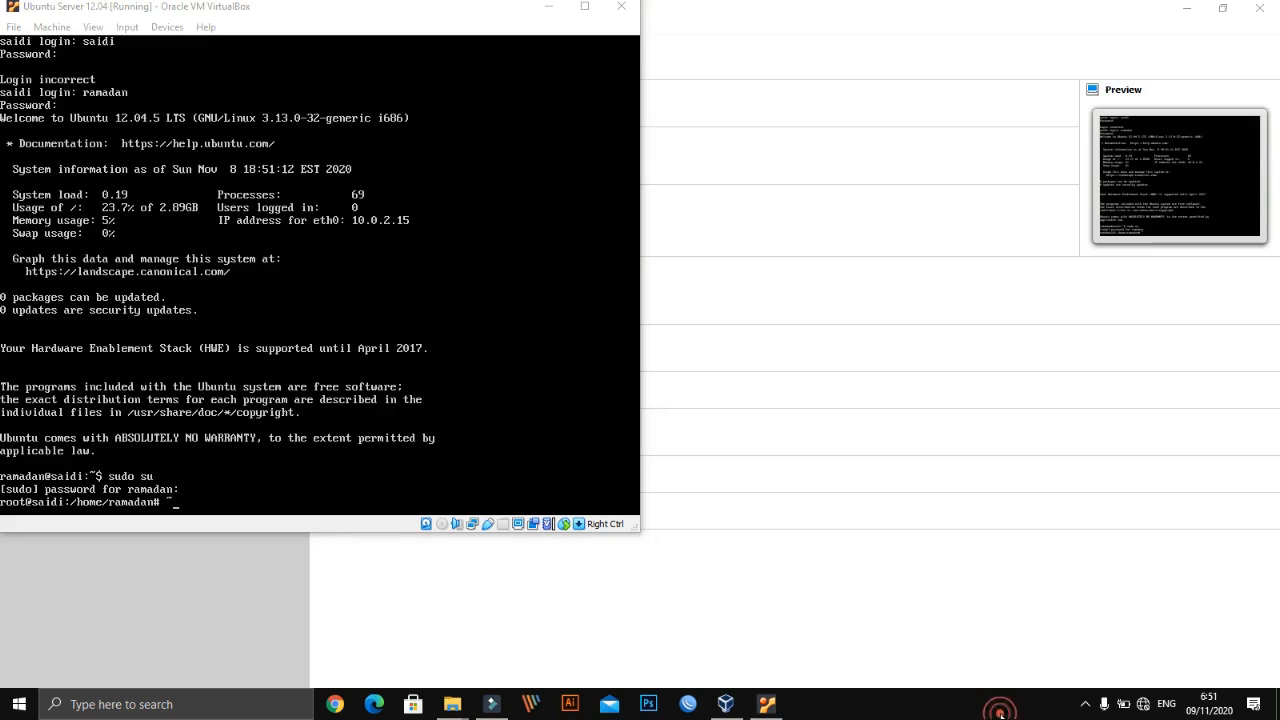